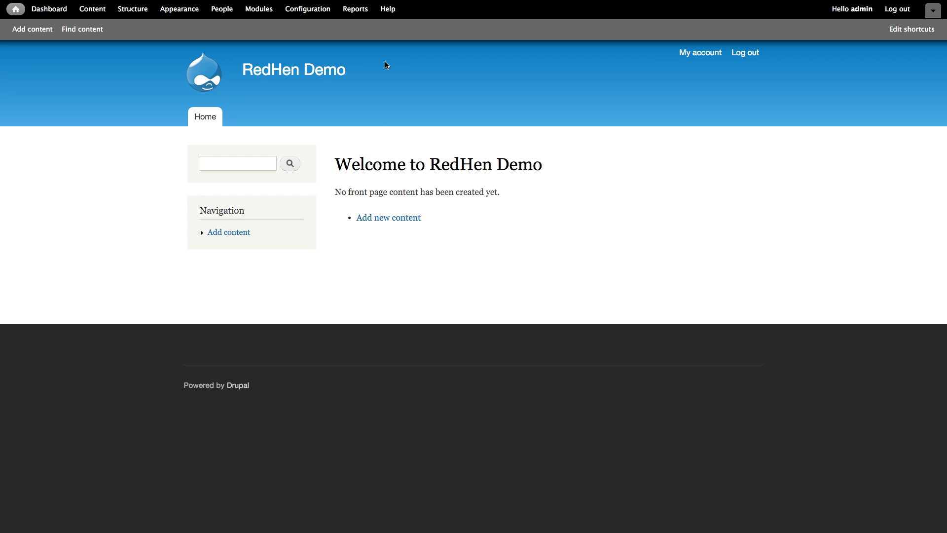
Enable the RedHen, Contacts, Fields, Notes and Organizations modules, accepting their required dependencies
click(260, 11)
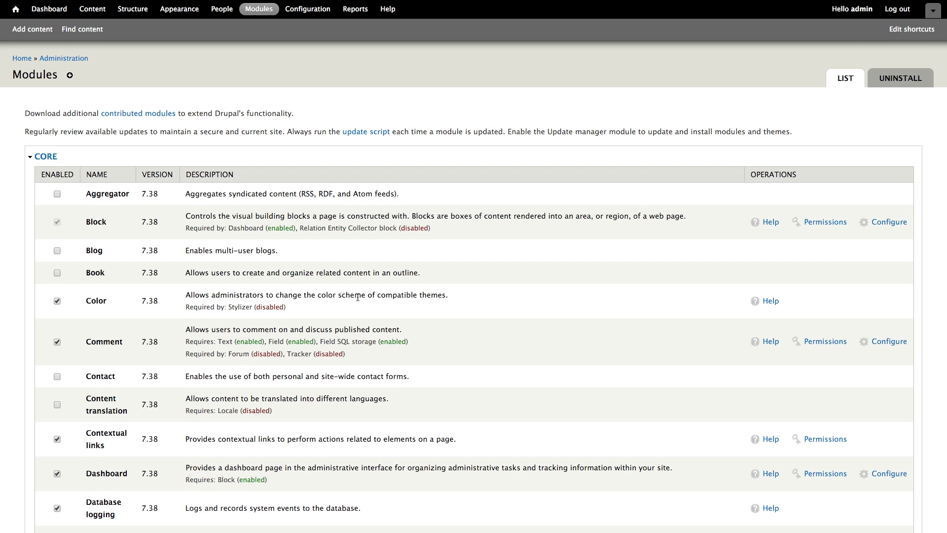
scroll(357, 298, down, 20)
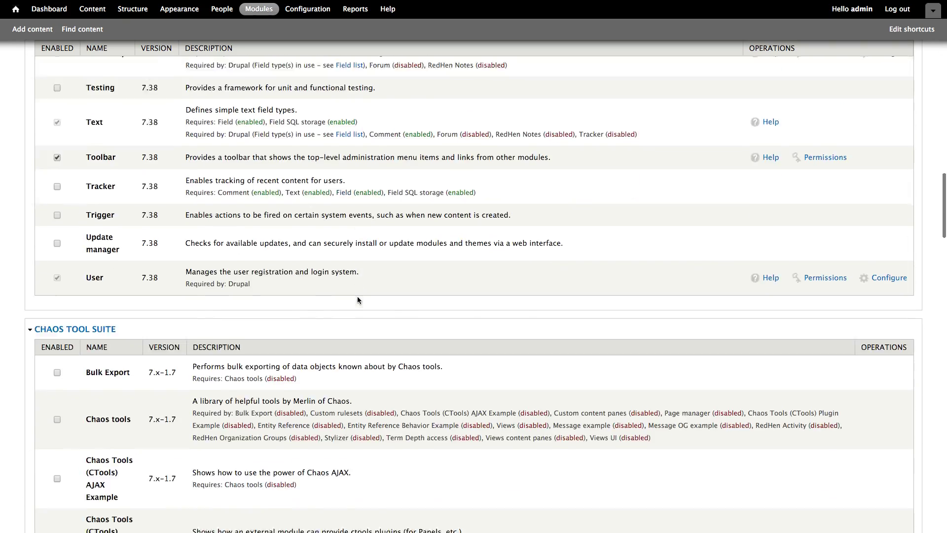
scroll(357, 296, down, 15)
click(57, 126)
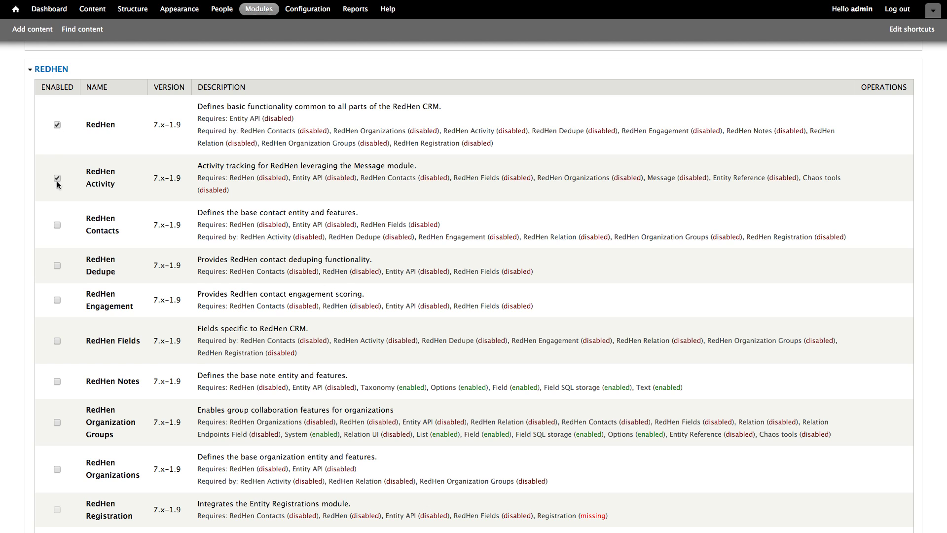
click(57, 225)
click(57, 341)
click(57, 381)
click(57, 469)
scroll(90, 465, down, 6)
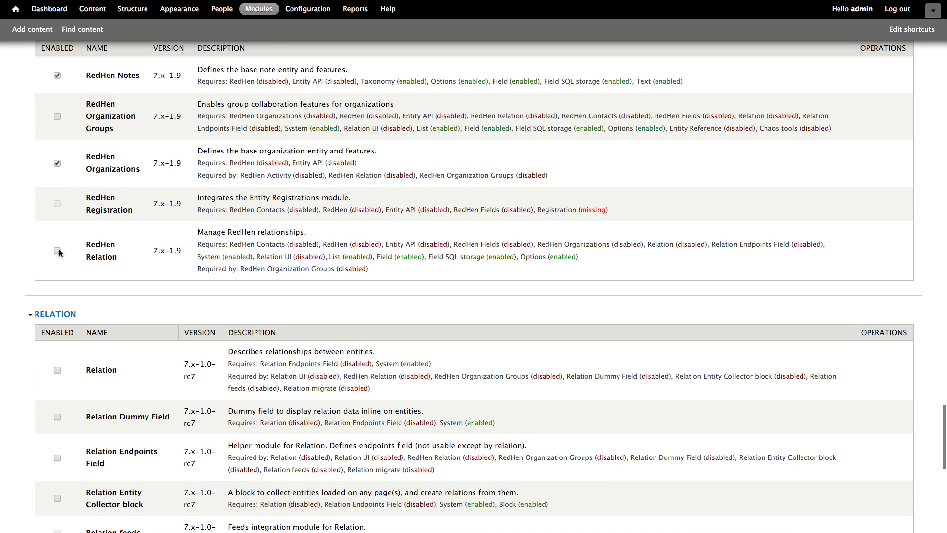
scroll(58, 250, down, 10)
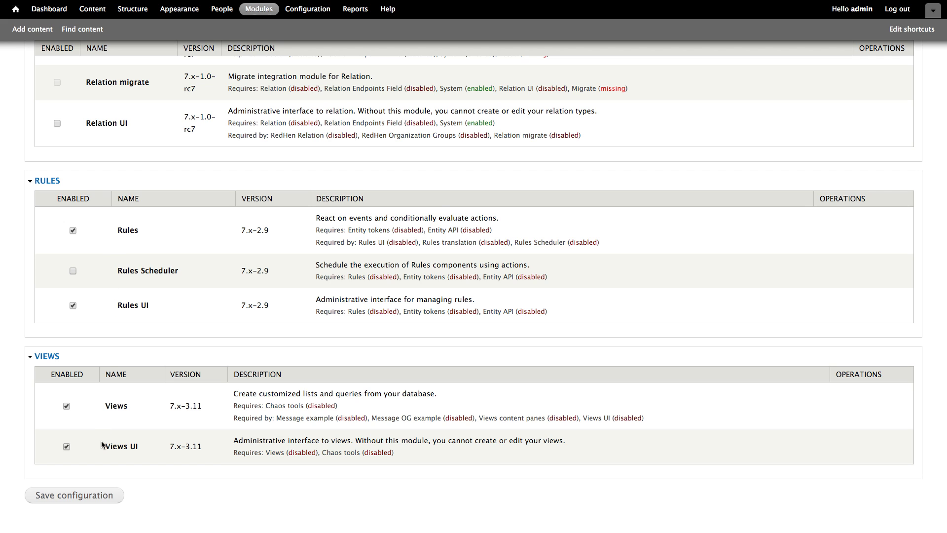
click(89, 501)
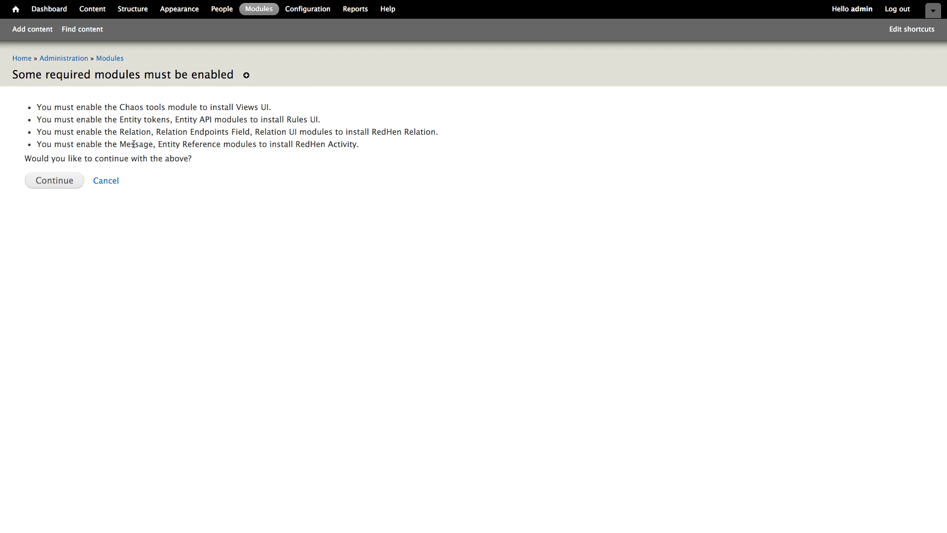
click(64, 182)
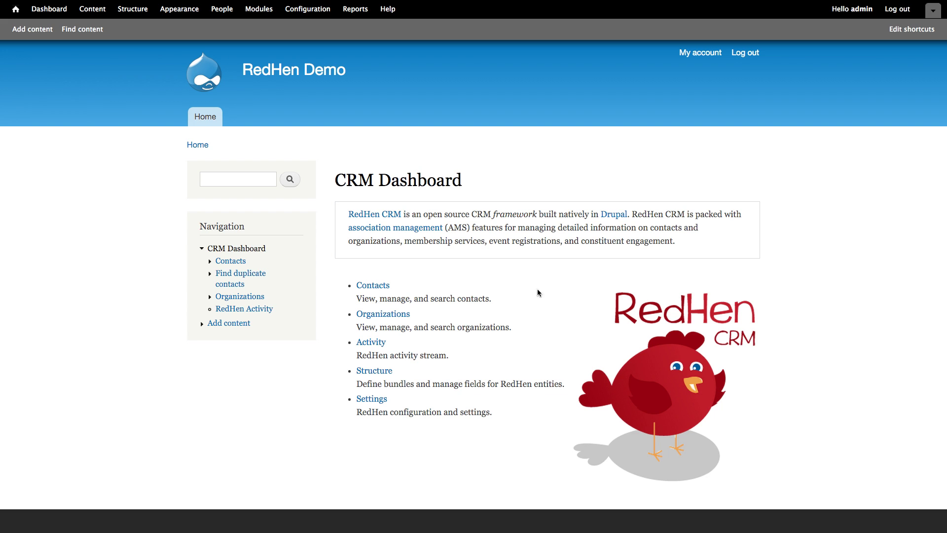
In RedHen settings, enable connecting users to contacts and mirroring contact email to users, then save
click(375, 400)
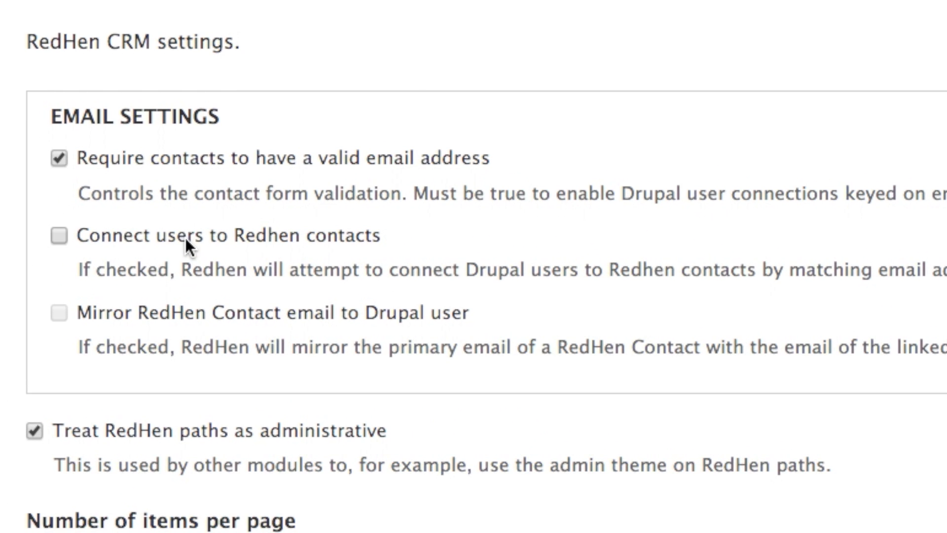
click(186, 238)
click(220, 312)
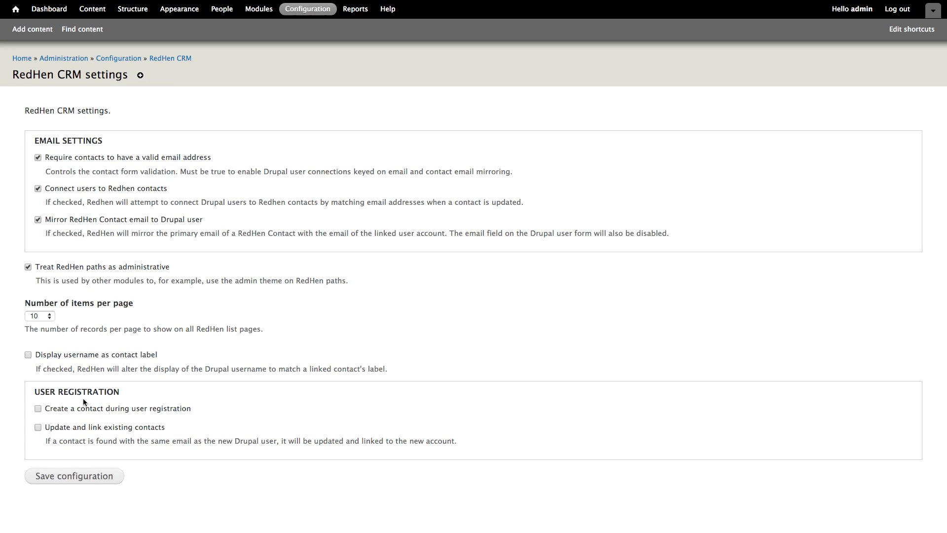
click(89, 478)
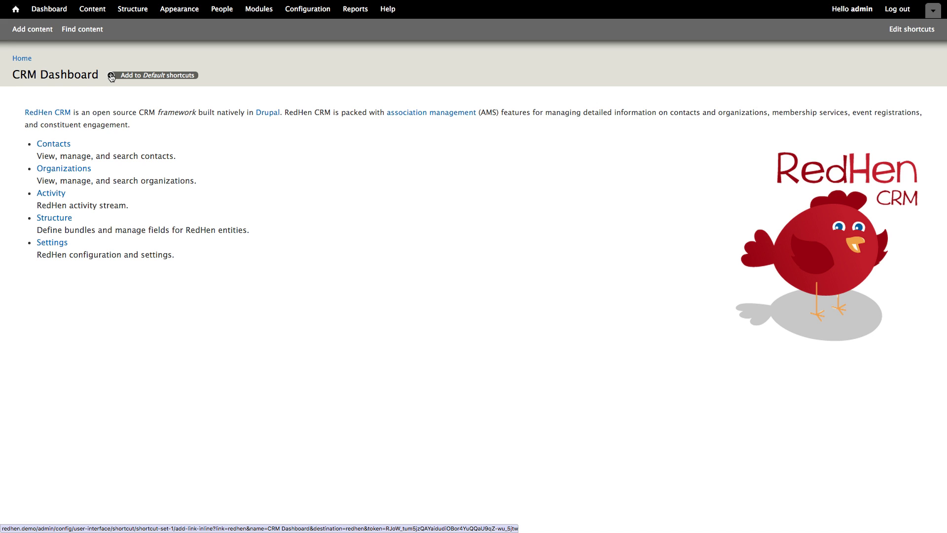
Add CRM Dashboard to the shortcuts and go to Structure > Contact types
click(111, 76)
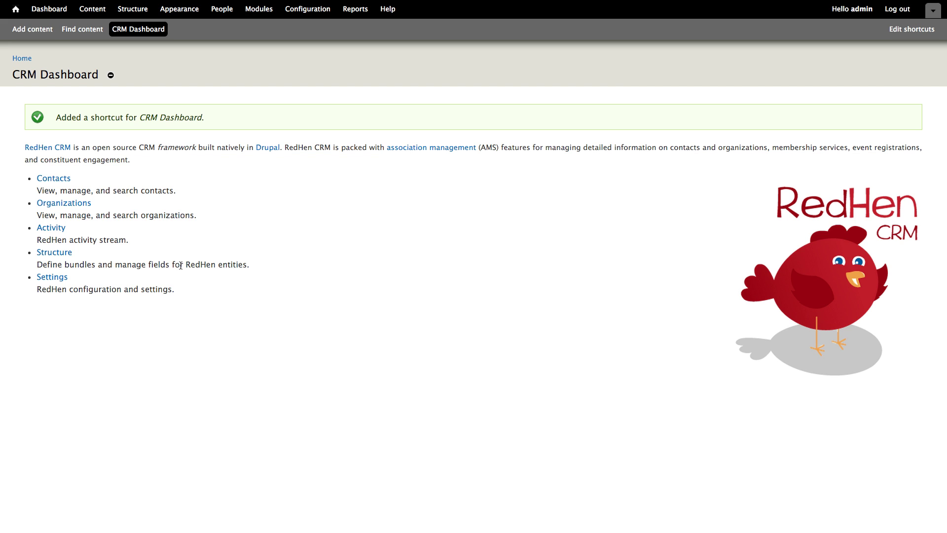
click(52, 253)
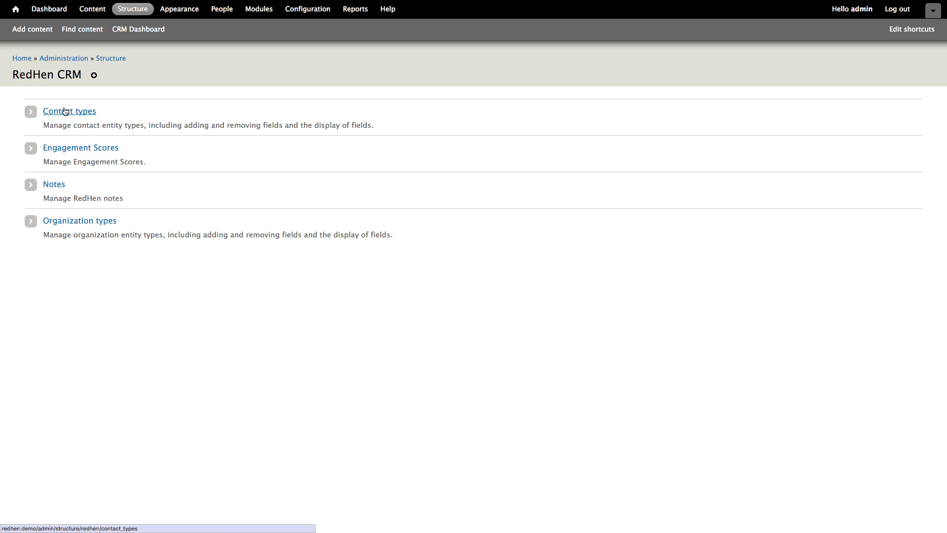
click(80, 114)
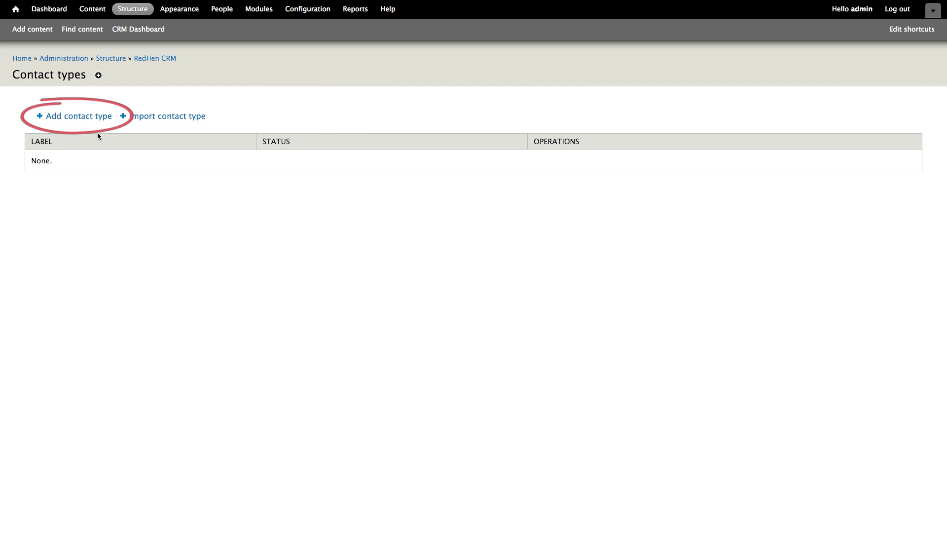
Create the contact types 'staff' and 'member'
click(84, 118)
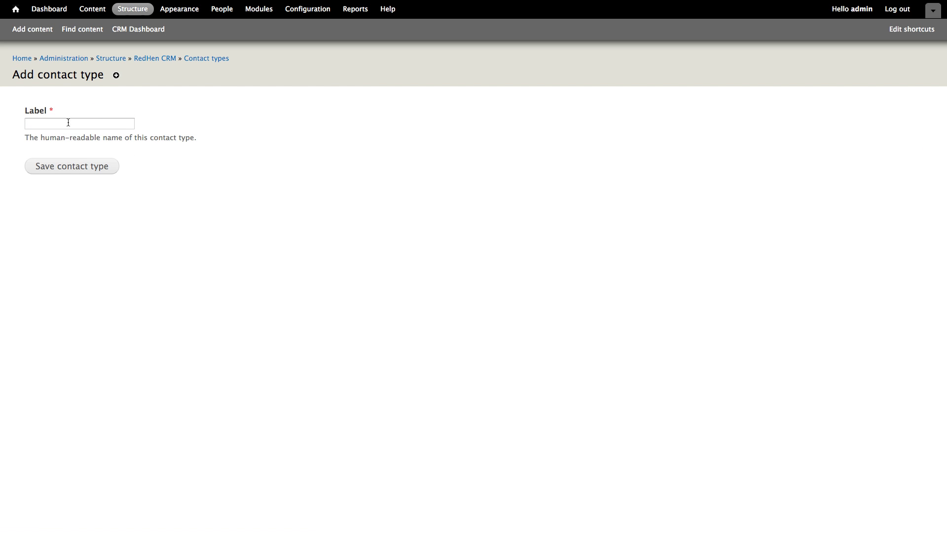
text(staff)
click(52, 166)
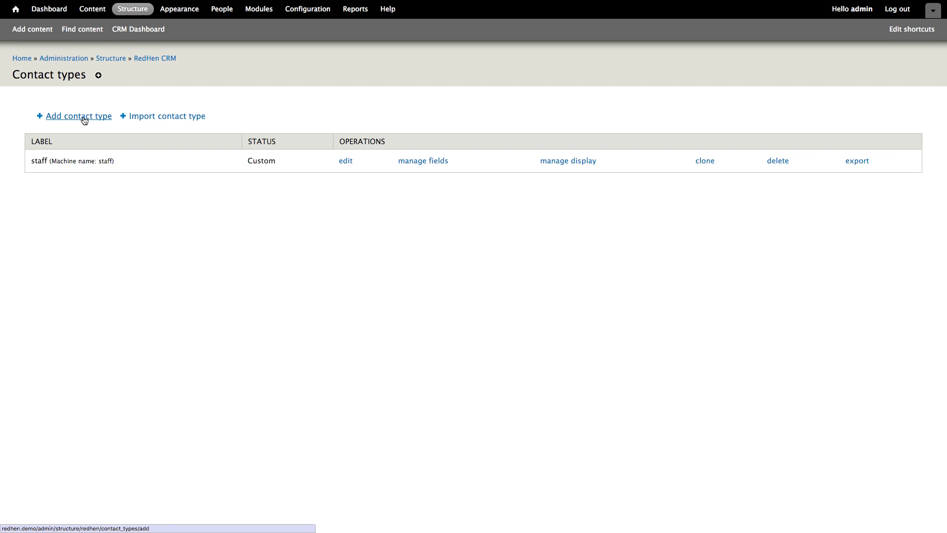
click(85, 118)
text(member)
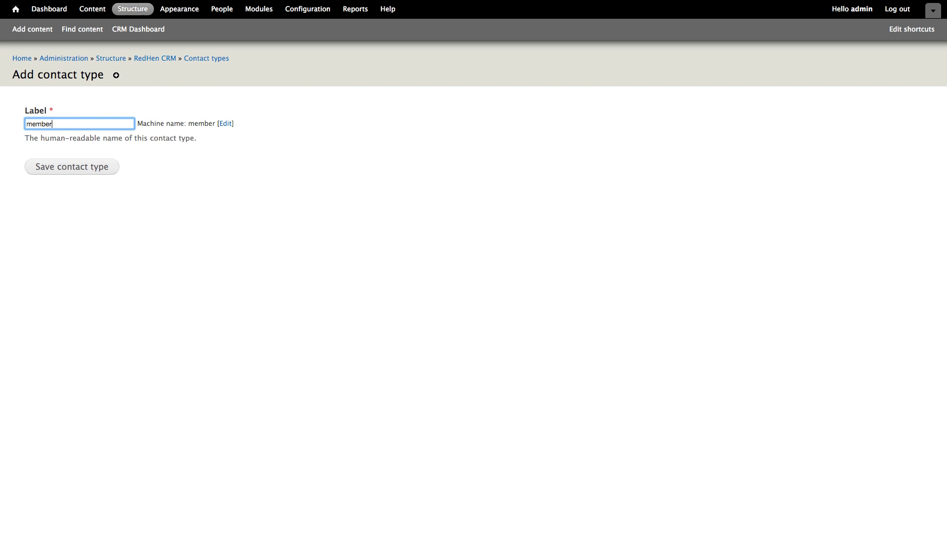
key(Return)
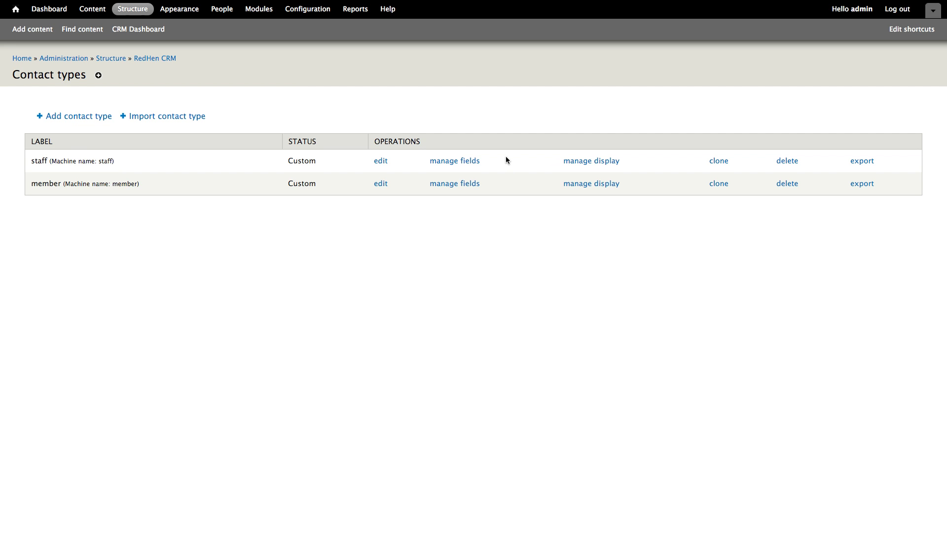
Add a 'Drupal.org Username' Text field to the staff contact type
click(468, 162)
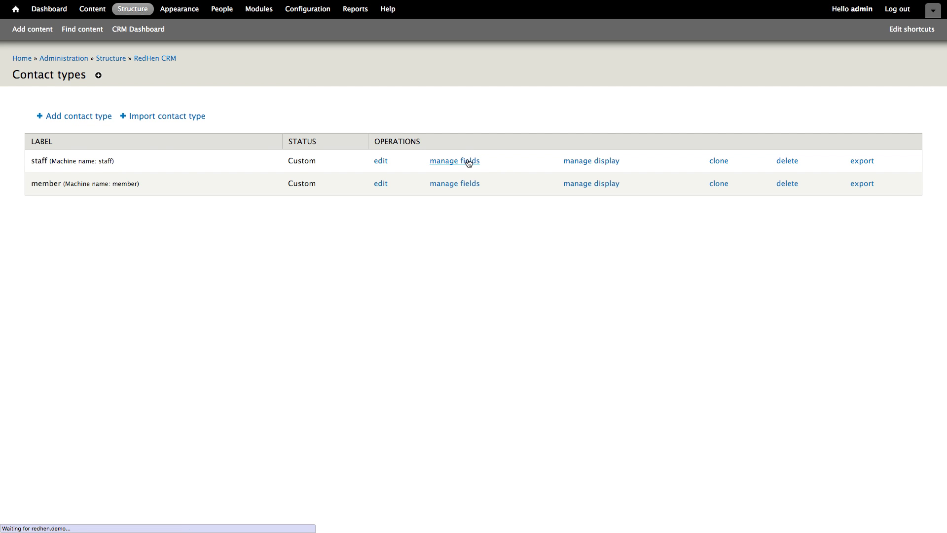
click(85, 206)
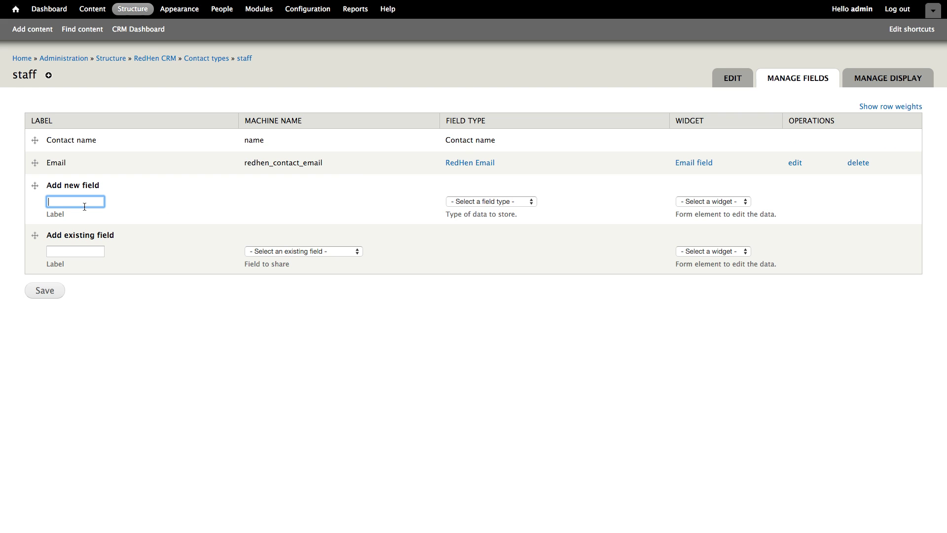
text(Drupal.org Username)
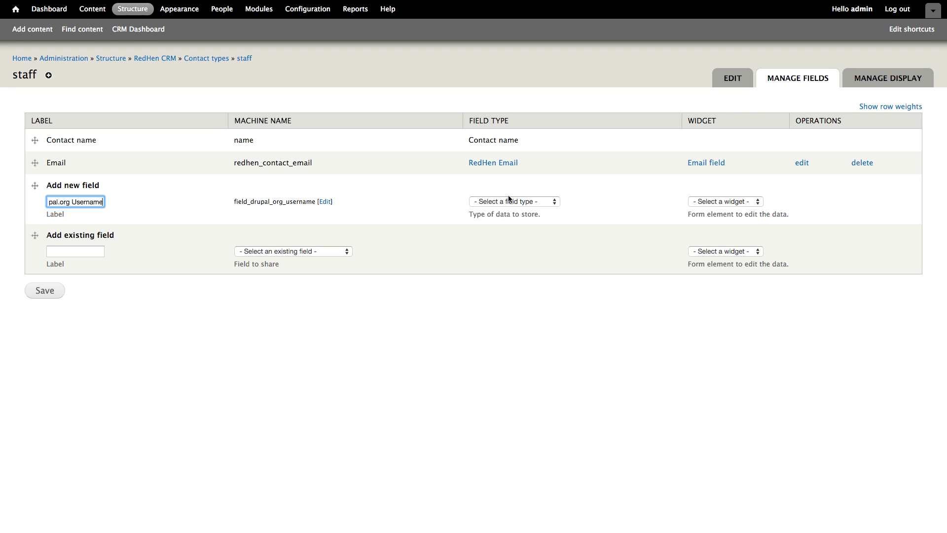
click(524, 203)
click(498, 333)
click(53, 293)
click(102, 245)
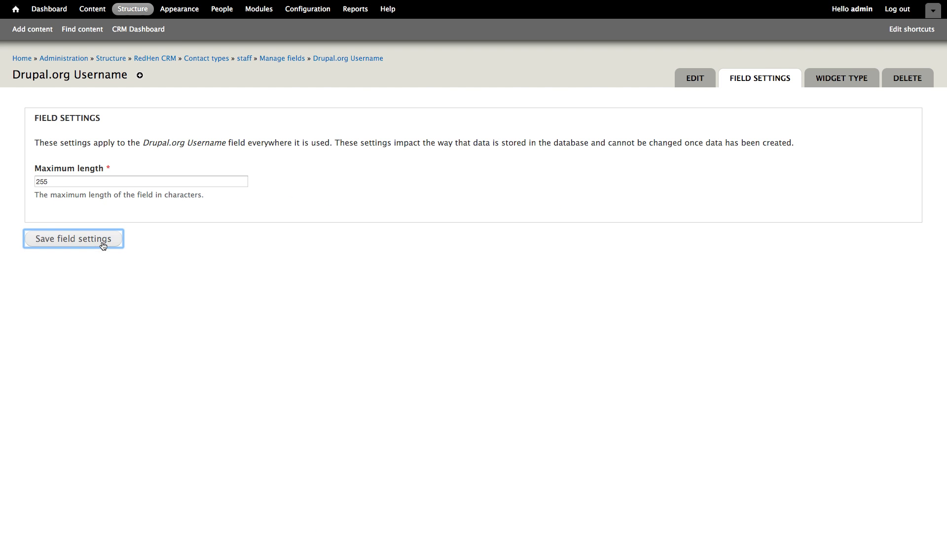
scroll(77, 488, down, 5)
click(73, 484)
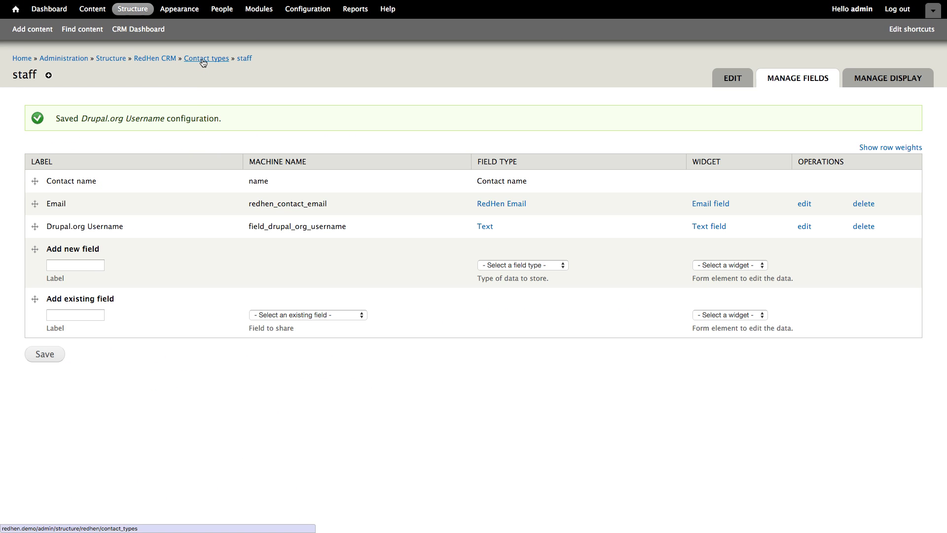
Add a 'Phone' Text field to the member contact type
click(202, 59)
click(450, 183)
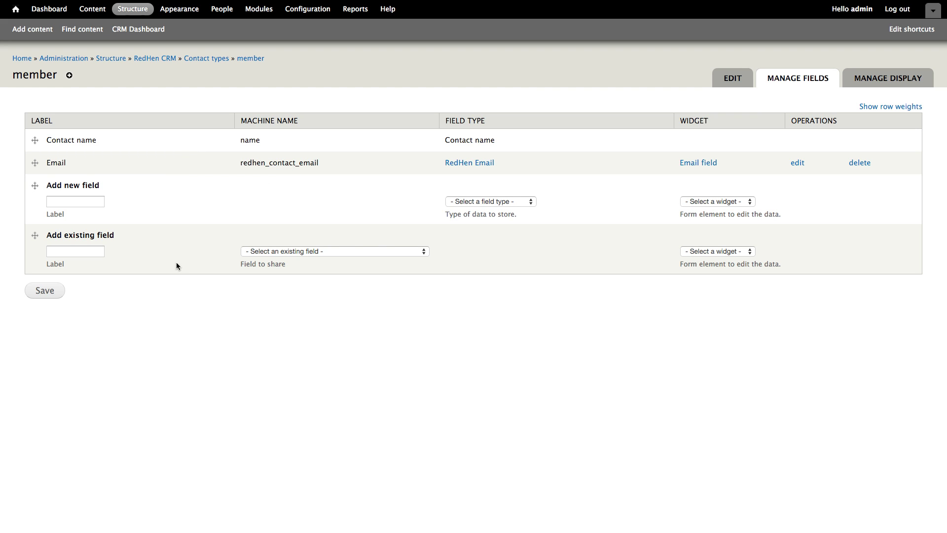
click(93, 203)
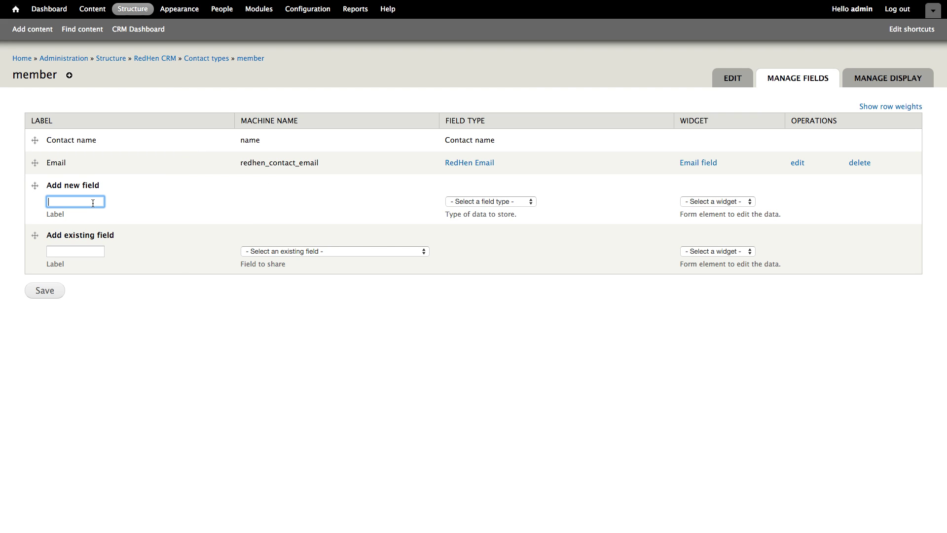
text(Phone)
click(497, 201)
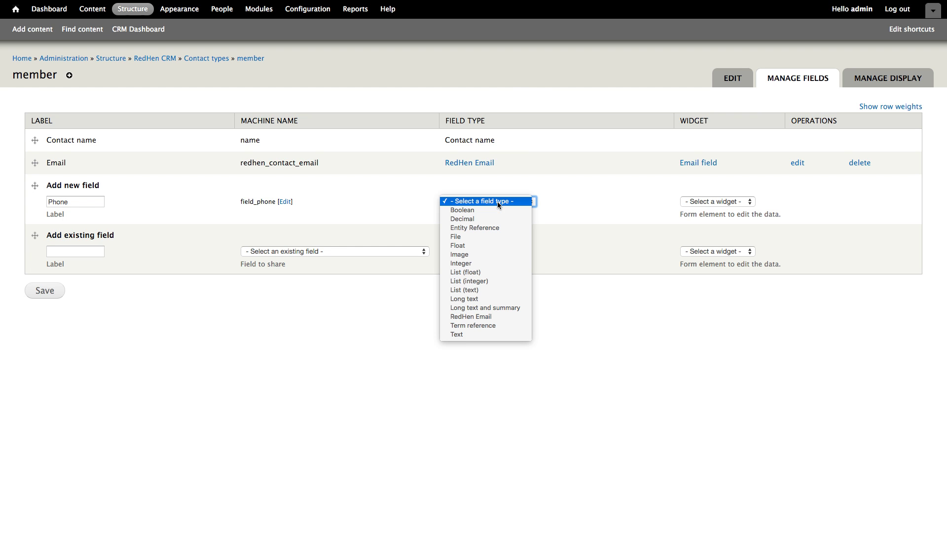
click(464, 335)
click(61, 291)
scroll(150, 239, down, 1)
scroll(151, 239, down, 5)
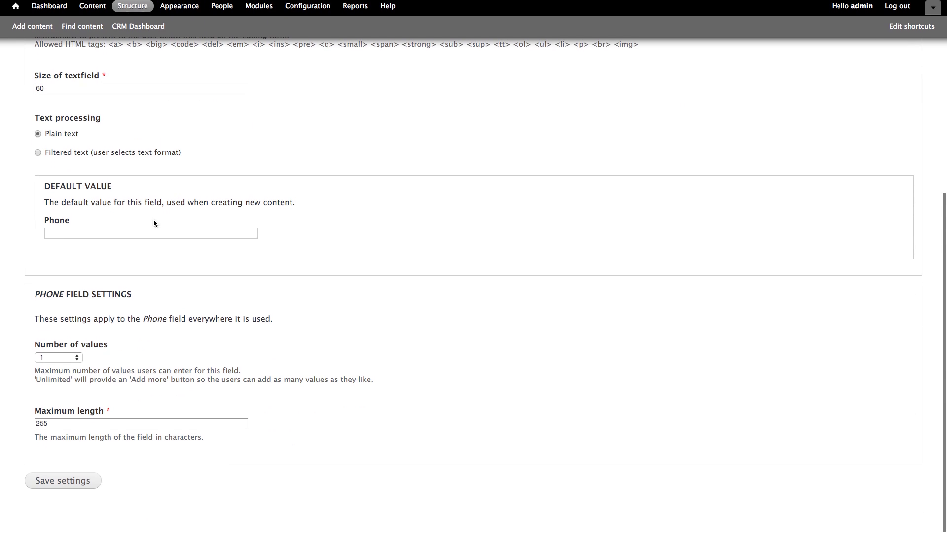
click(80, 484)
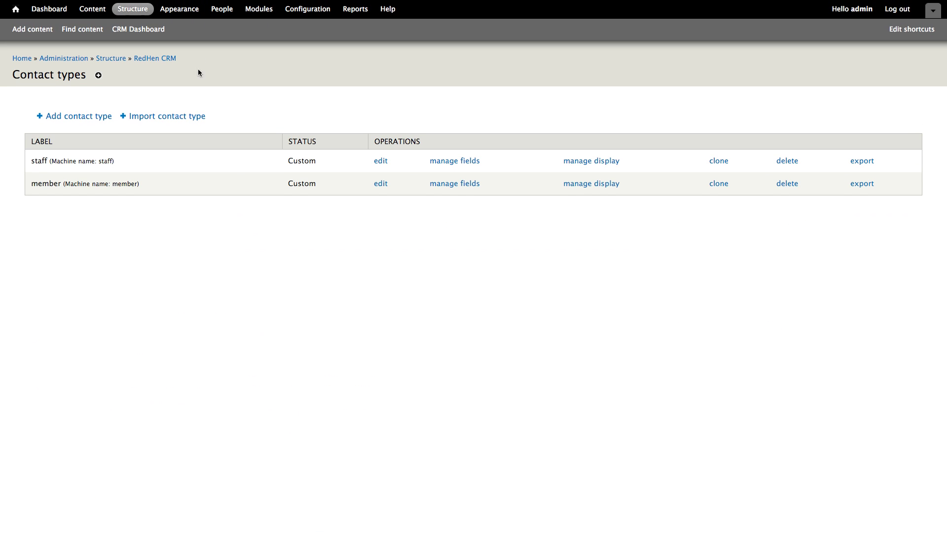
Create the organization types 'company' and 'user group'
click(160, 60)
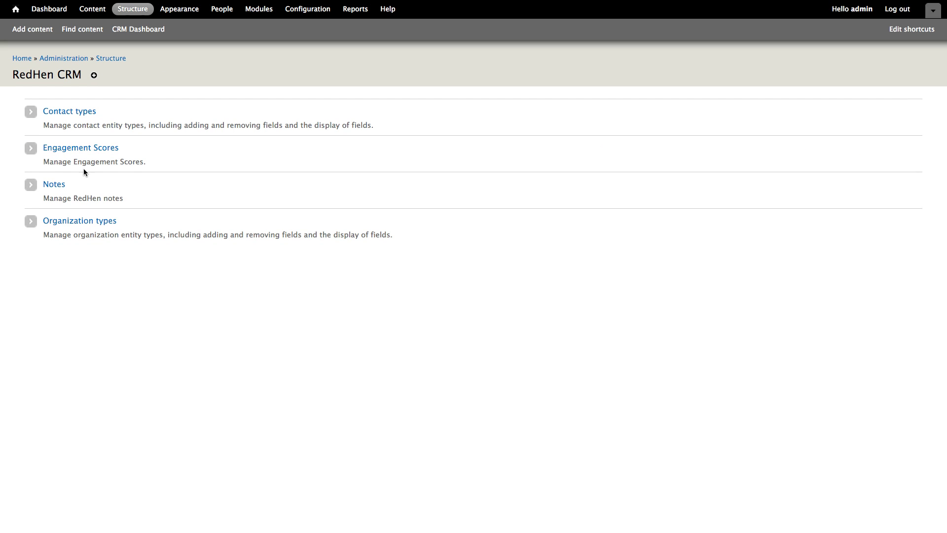
click(75, 224)
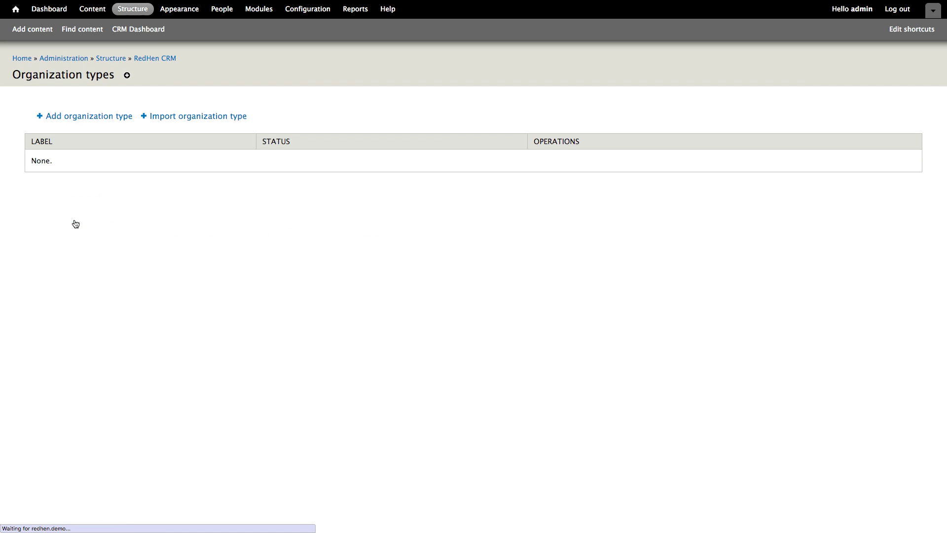
click(65, 117)
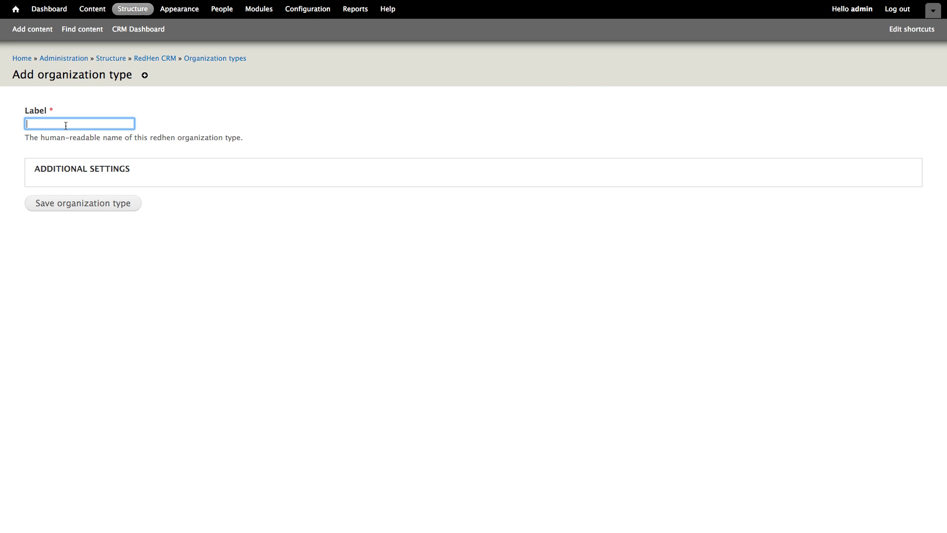
text(company)
key(Return)
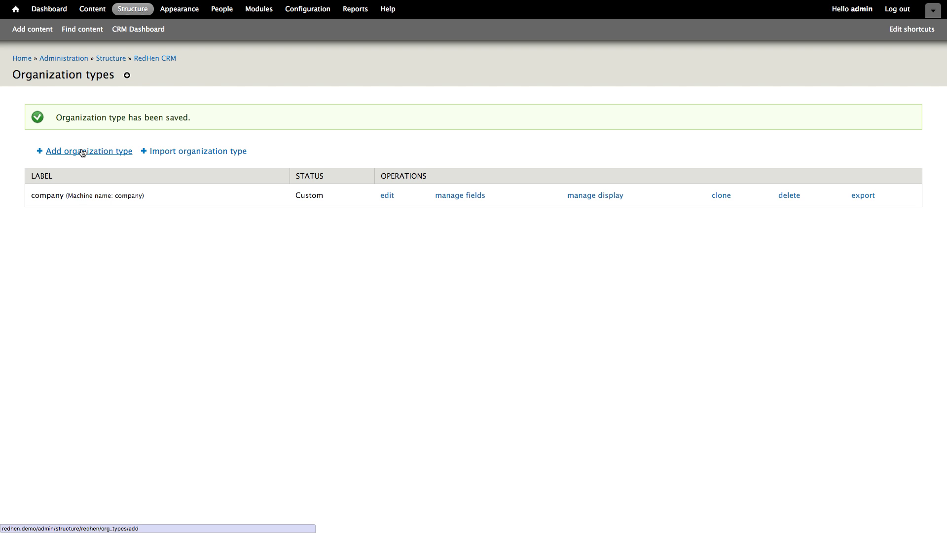
click(82, 153)
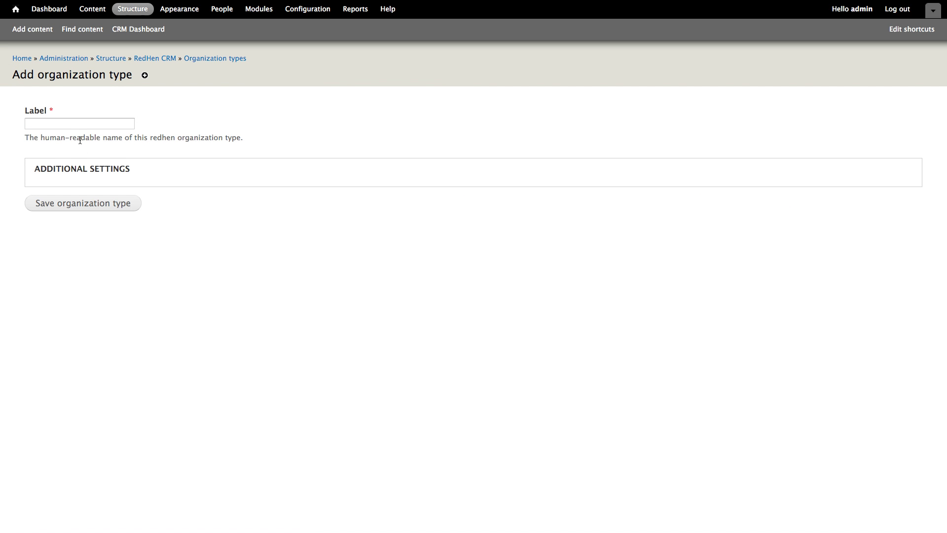
click(77, 124)
text(user group)
key(Return)
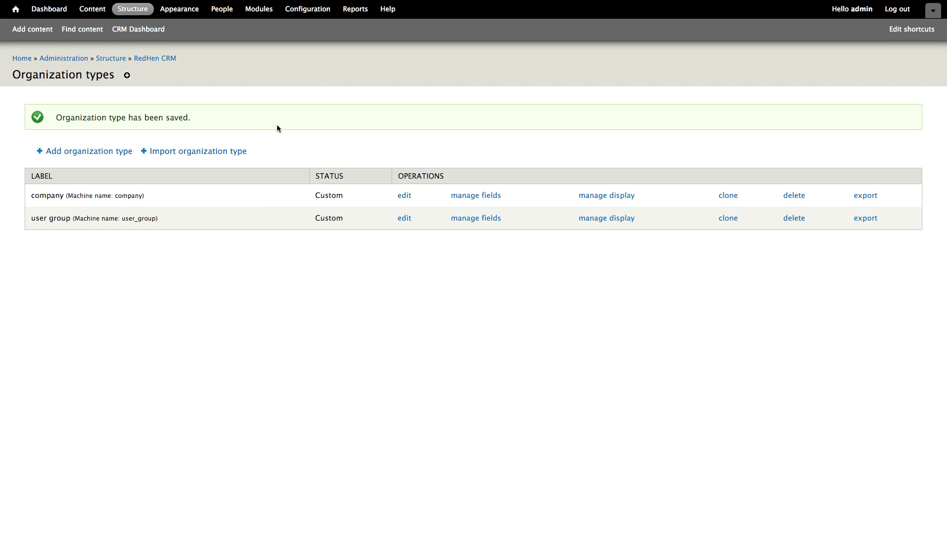
click(132, 13)
Create a taxonomy vocabulary named 'Department'
click(66, 330)
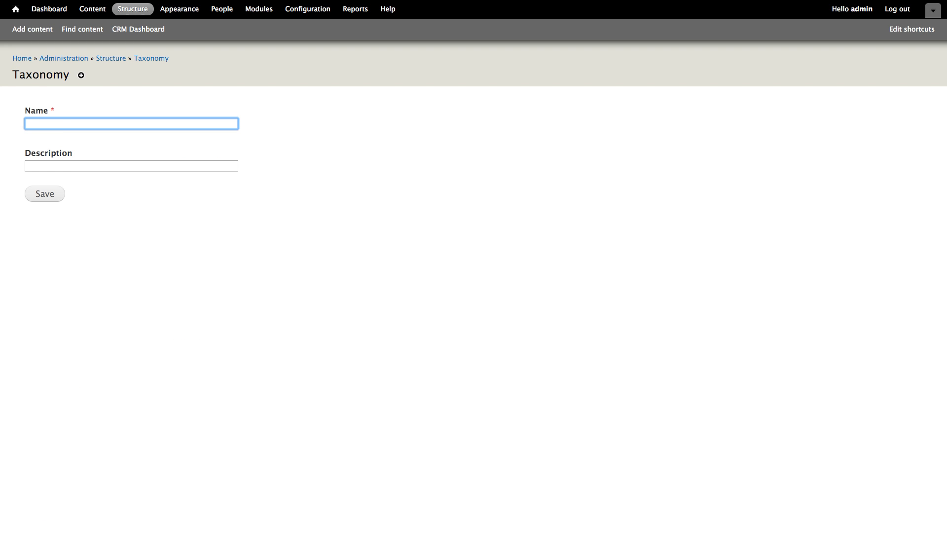
text(Department)
click(44, 195)
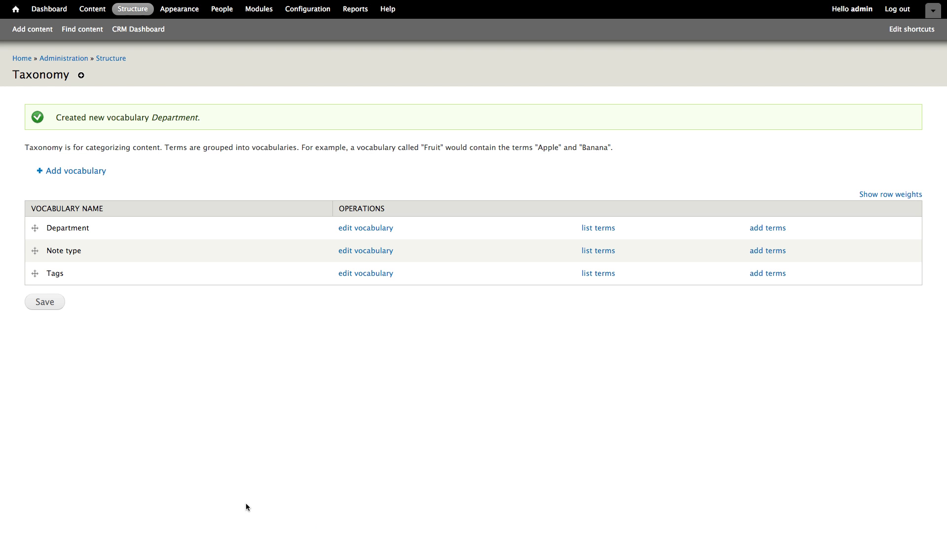
Add the terms Developers, Trainers, Designers and Marketing to the Department vocabulary
click(762, 229)
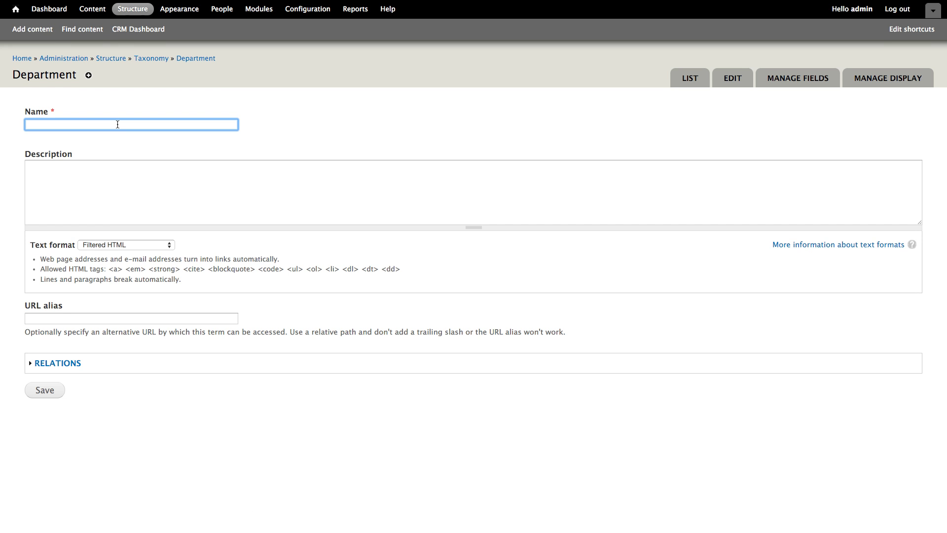
text(Developers)
click(54, 392)
text(Trainers)
key(Return)
text(De)
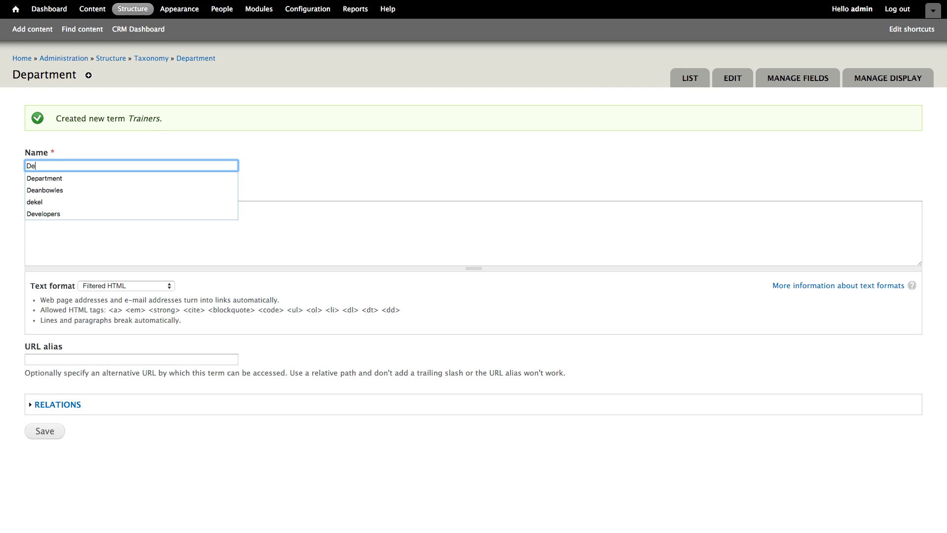
text(signers)
key(Return)
text(Marketing)
key(Return)
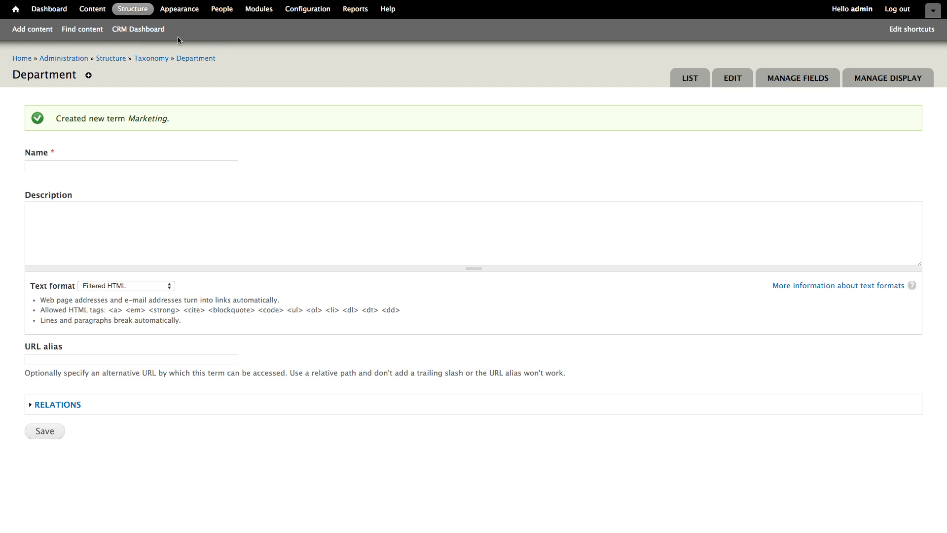
click(132, 9)
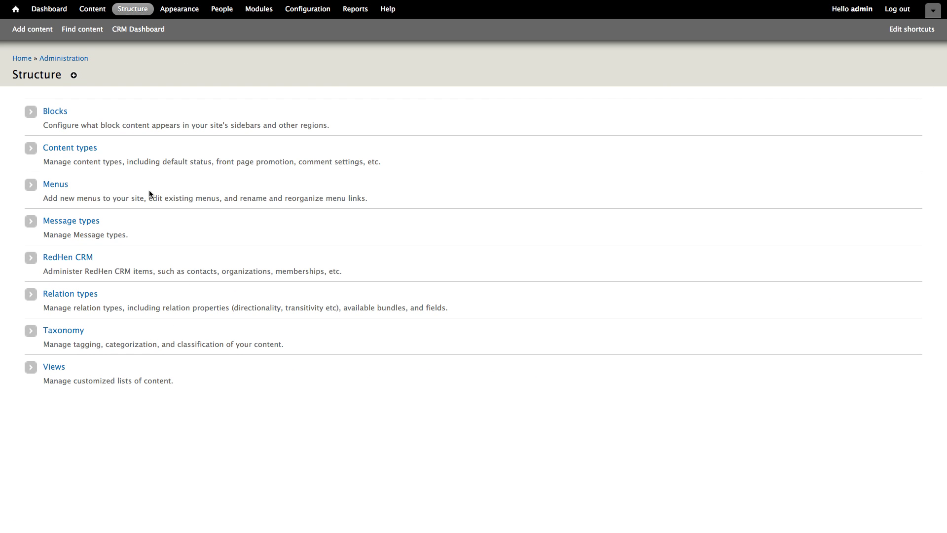
Open the Organizational affiliation relation type's field list from Relation types
click(57, 296)
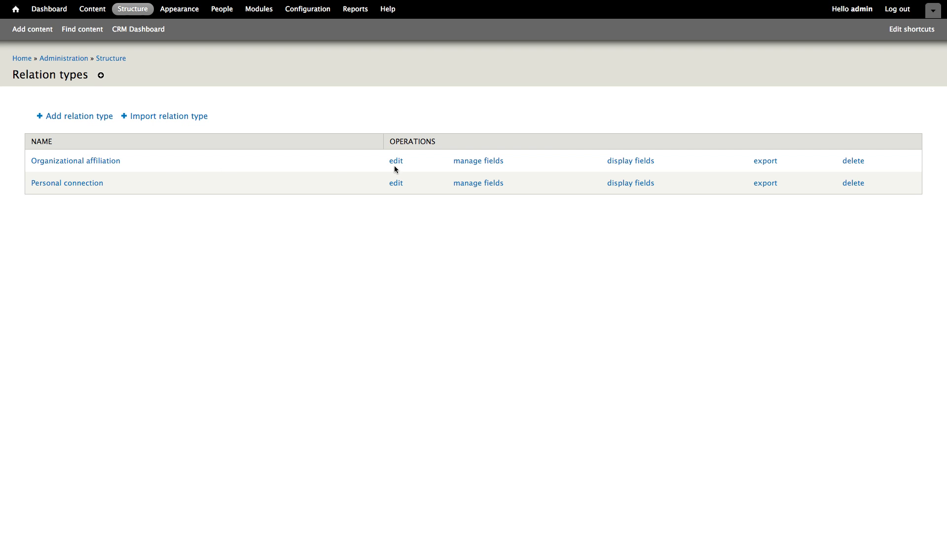
click(471, 166)
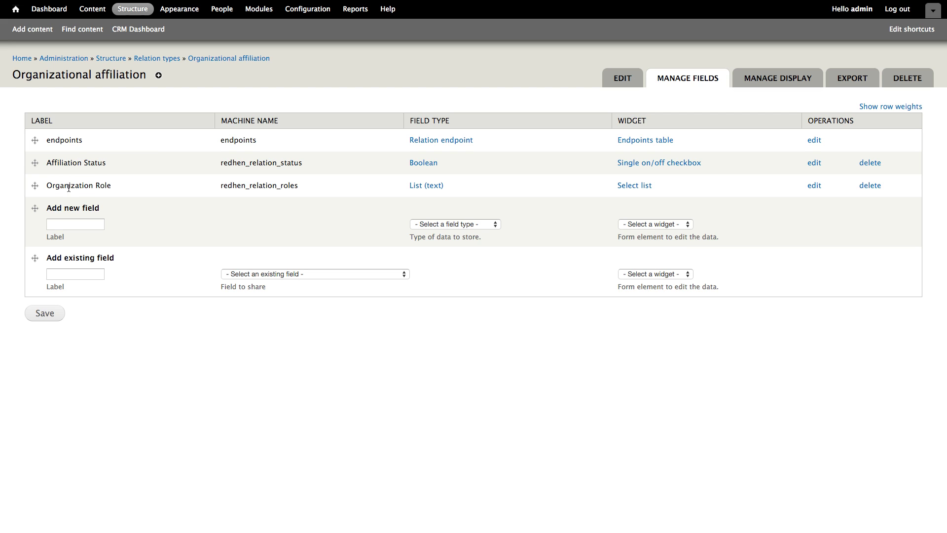
Add a 'Department' term reference field using a select list, linked to the Department vocabulary
click(65, 227)
text(Department)
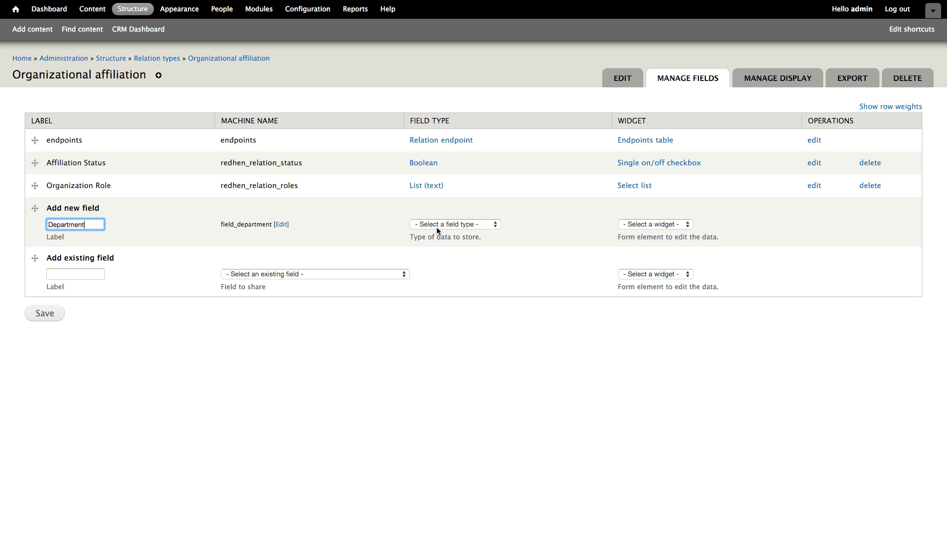
click(436, 224)
click(443, 348)
click(666, 225)
click(665, 241)
click(44, 313)
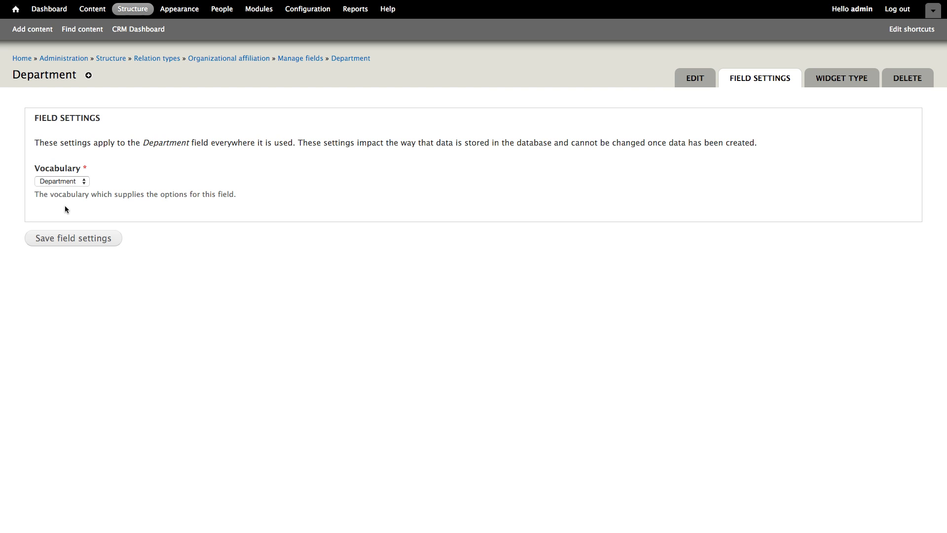
click(73, 239)
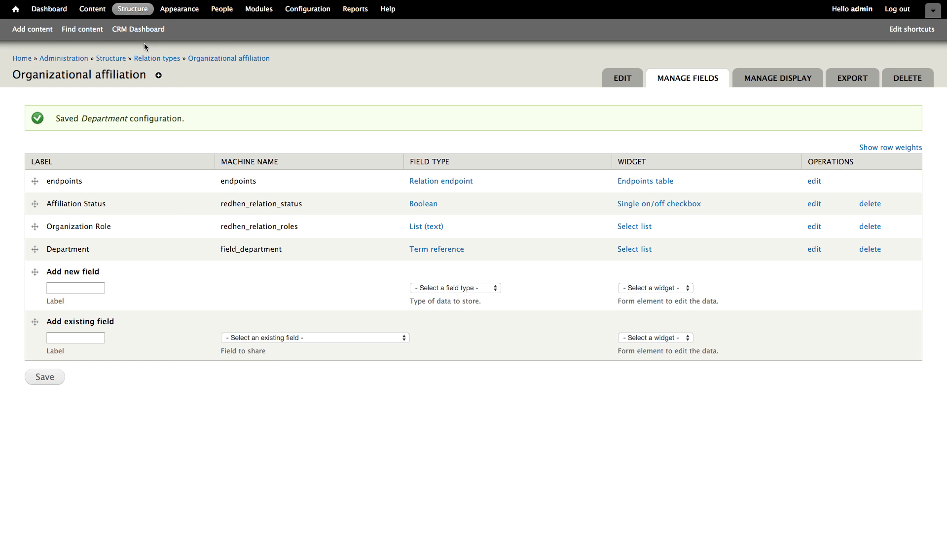
click(143, 31)
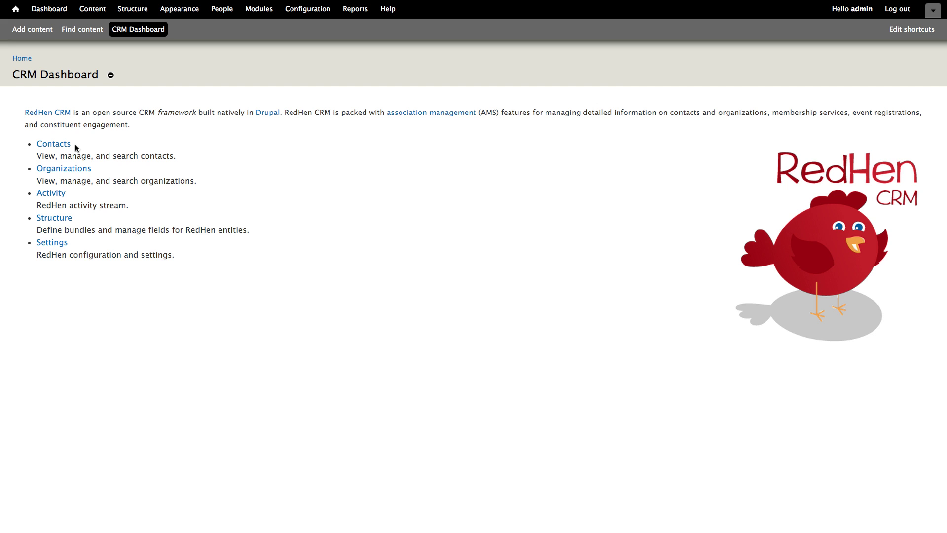
Add a staff contact with first and last name, work email and Drupal.org username
click(62, 144)
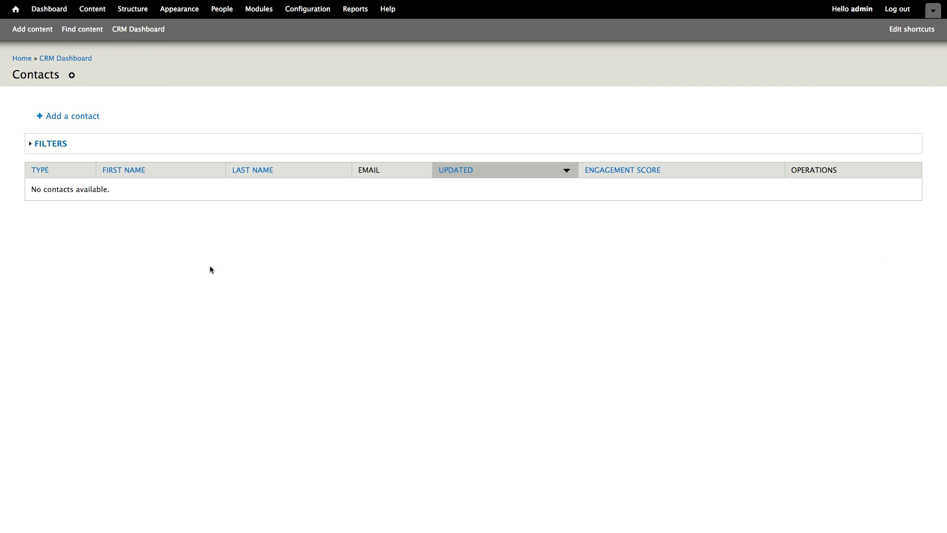
click(86, 117)
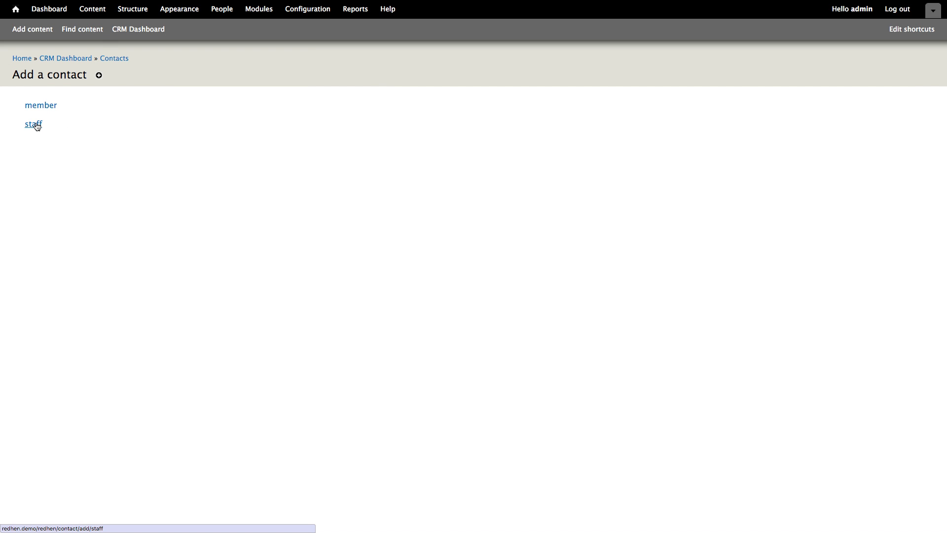
click(36, 127)
click(49, 123)
key(Tab)
key(Tab)
key(Tab)
key(Tab)
key(w)
click(131, 349)
click(73, 384)
click(116, 58)
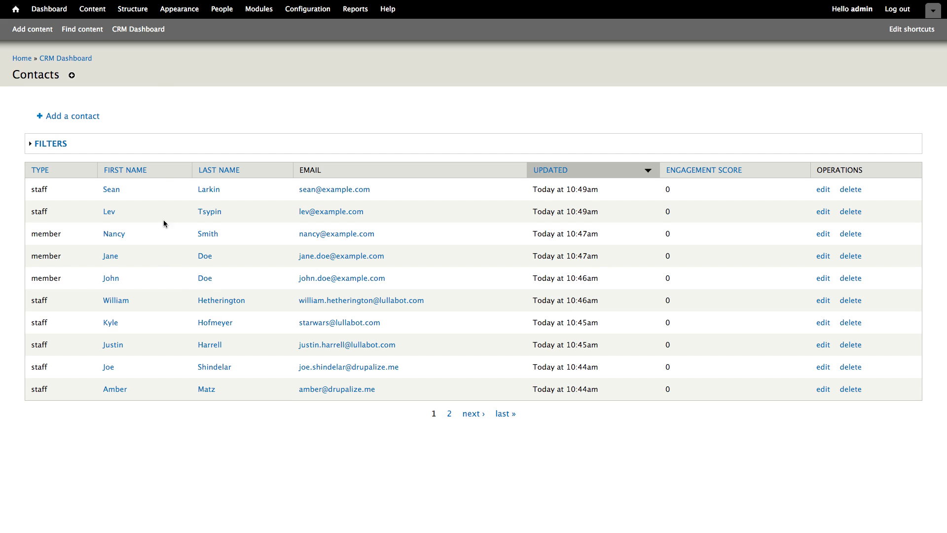
click(134, 31)
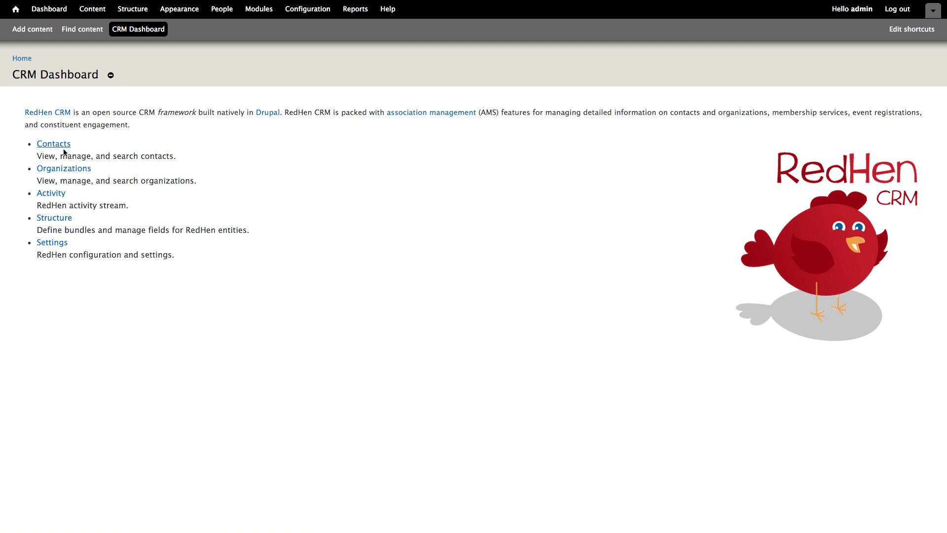
Add a company organization named Drupalize.Me
click(57, 171)
click(105, 122)
click(42, 105)
click(47, 123)
text(Drupalize.Me)
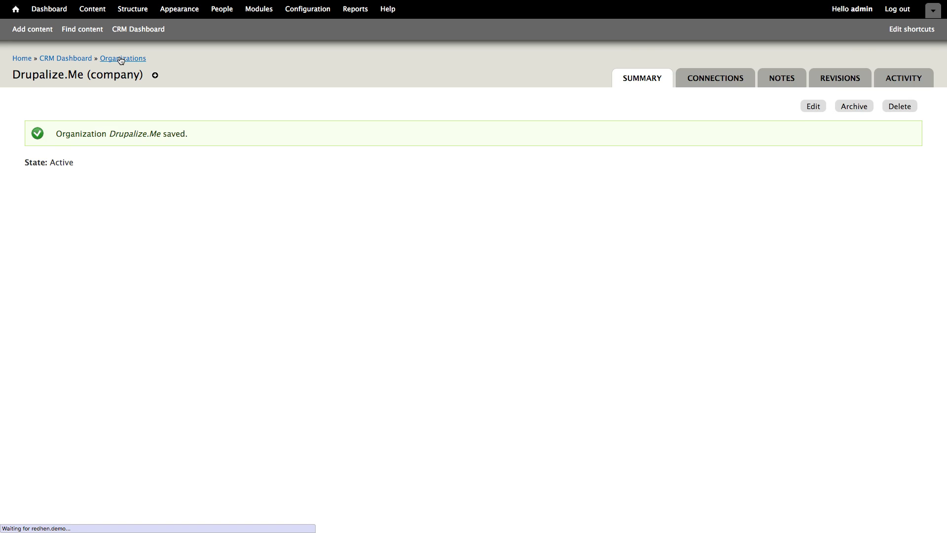
click(123, 58)
Add and save the company organization ThinkShout, then return to the CRM Dashboard
click(99, 117)
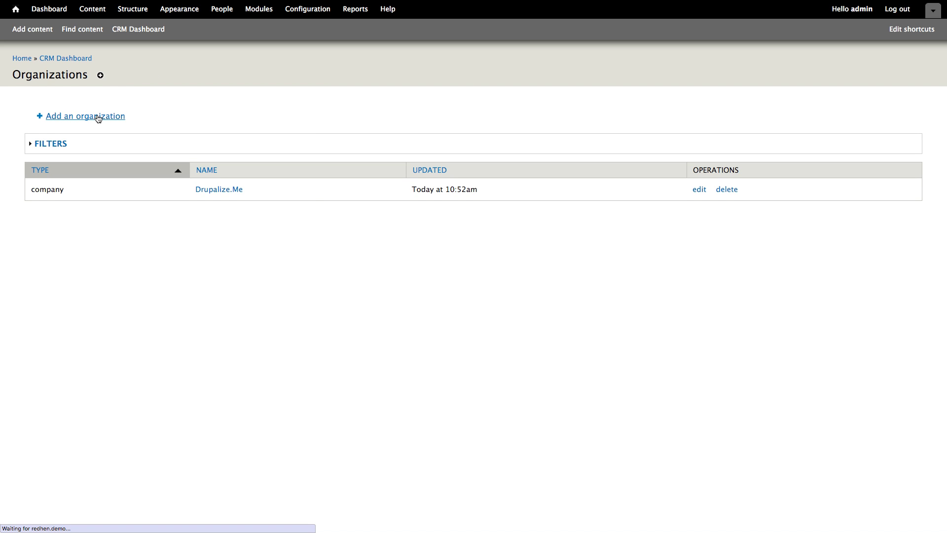
click(43, 106)
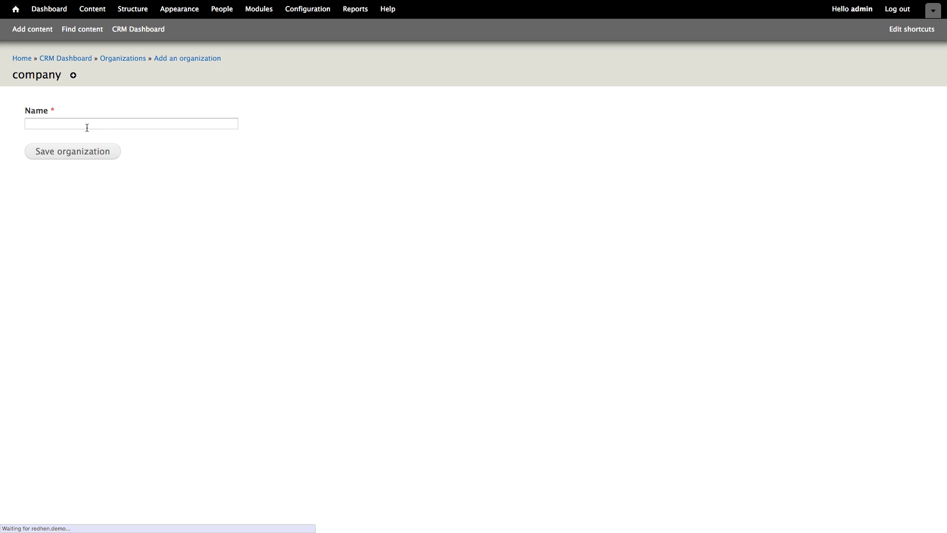
click(86, 127)
text(ThinkShout)
click(105, 153)
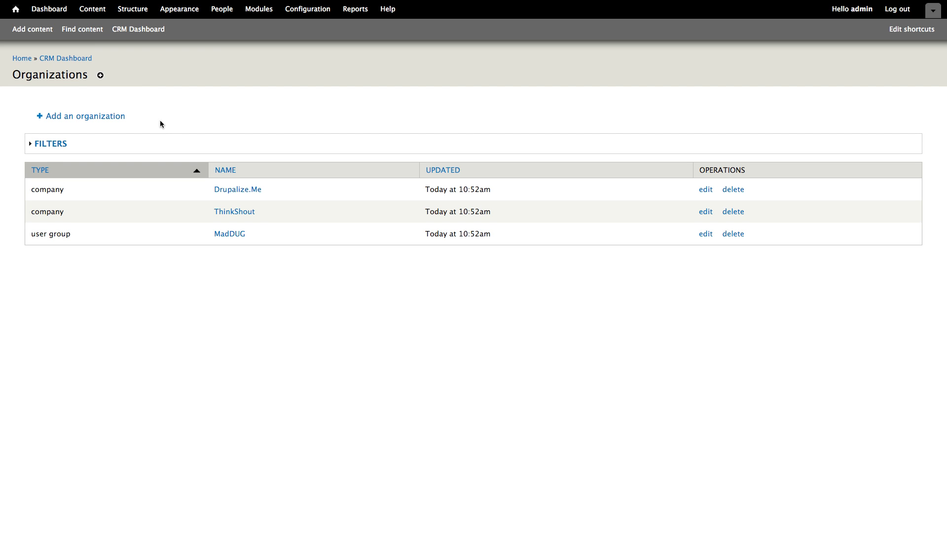
click(59, 60)
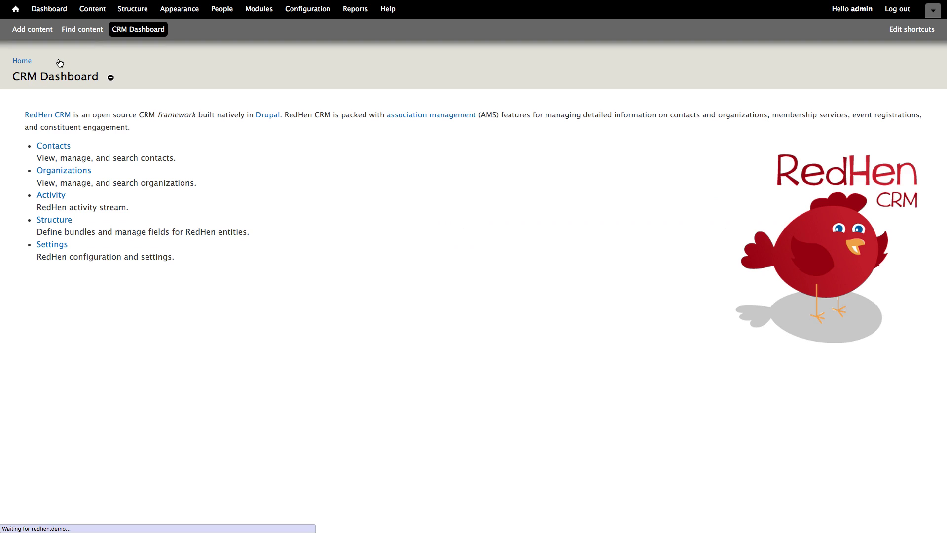
Start a new 'Affiliated with' connection on a staff contact's record
click(58, 145)
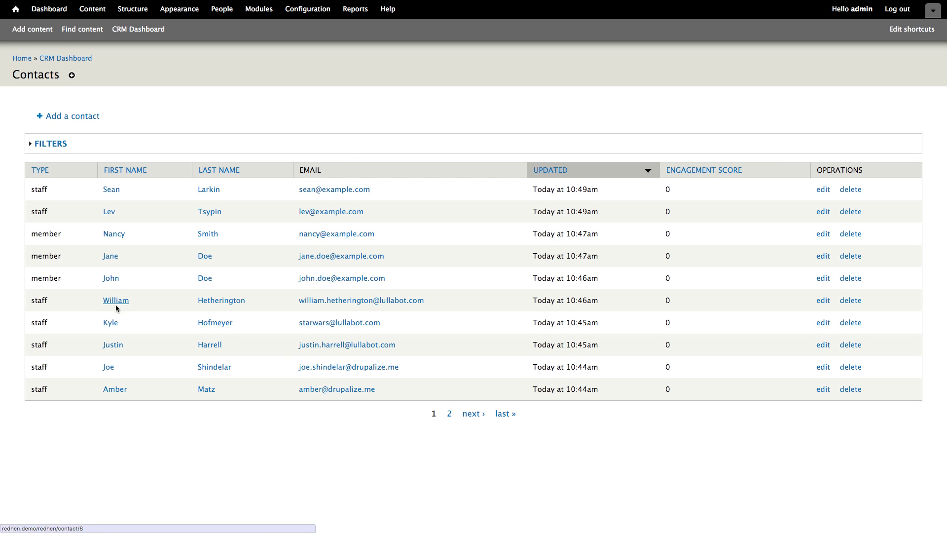
click(110, 324)
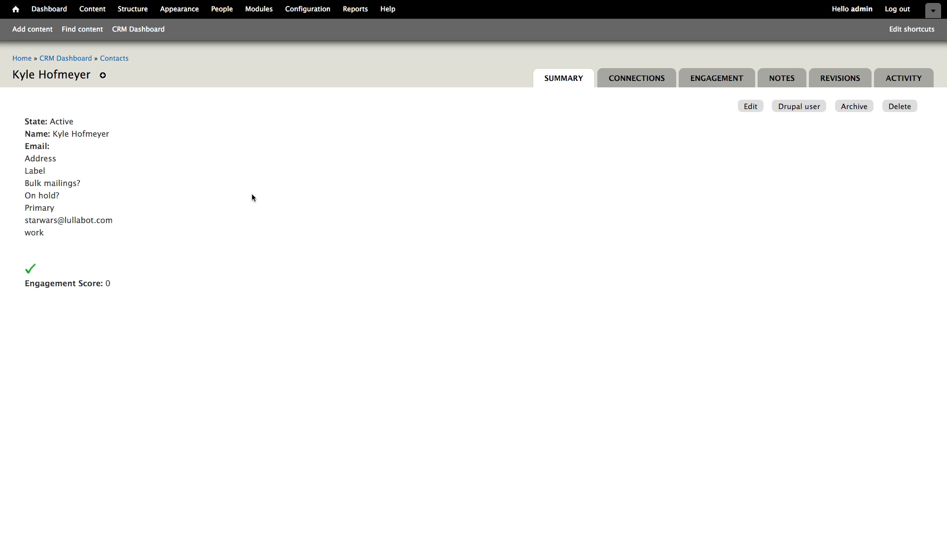
click(633, 82)
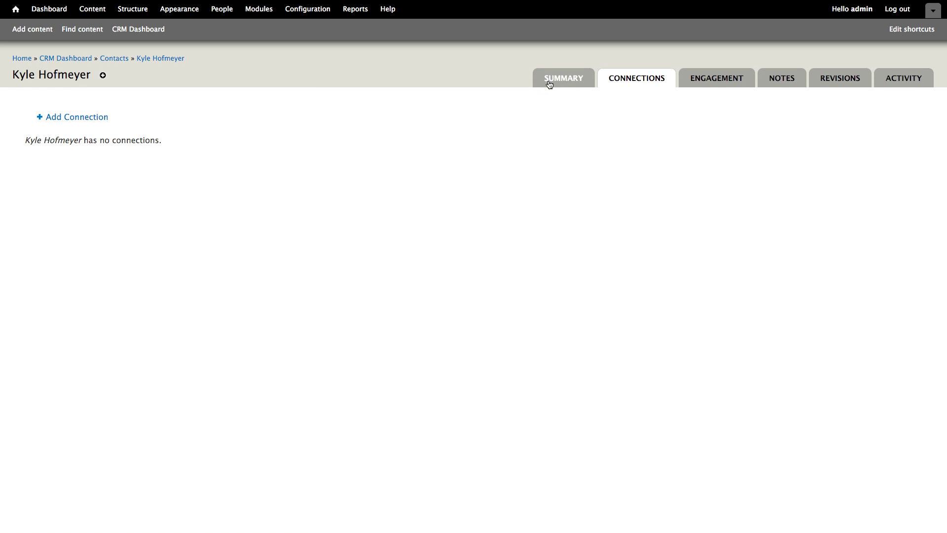
click(79, 119)
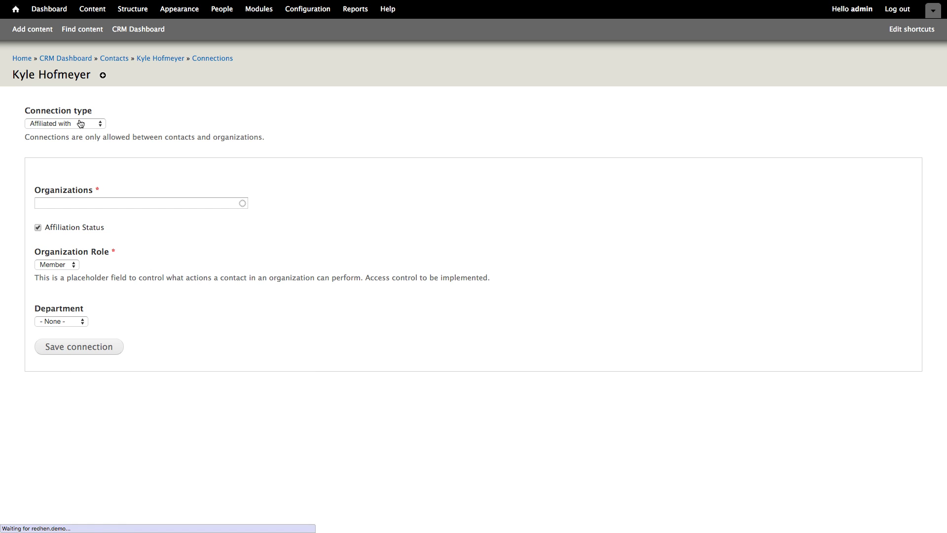
click(61, 124)
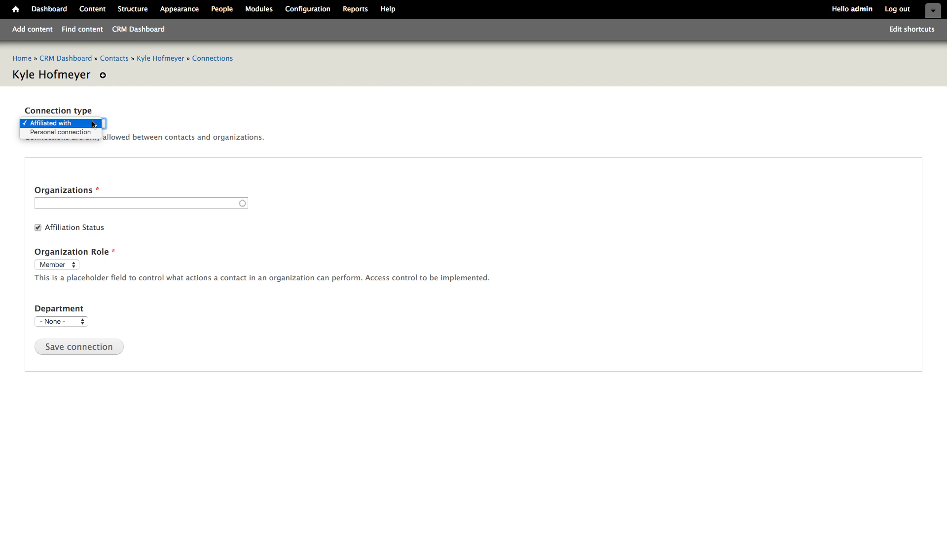
click(94, 124)
Link the contact to Drupalize.Me with role Admin and department Trainers, and save
click(138, 202)
text(Drupalize.M)
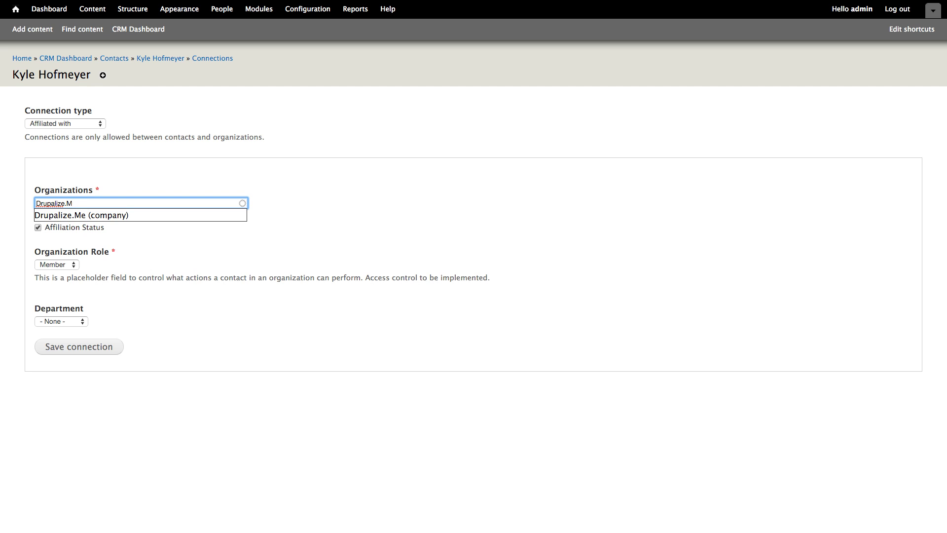
key(Down)
key(Return)
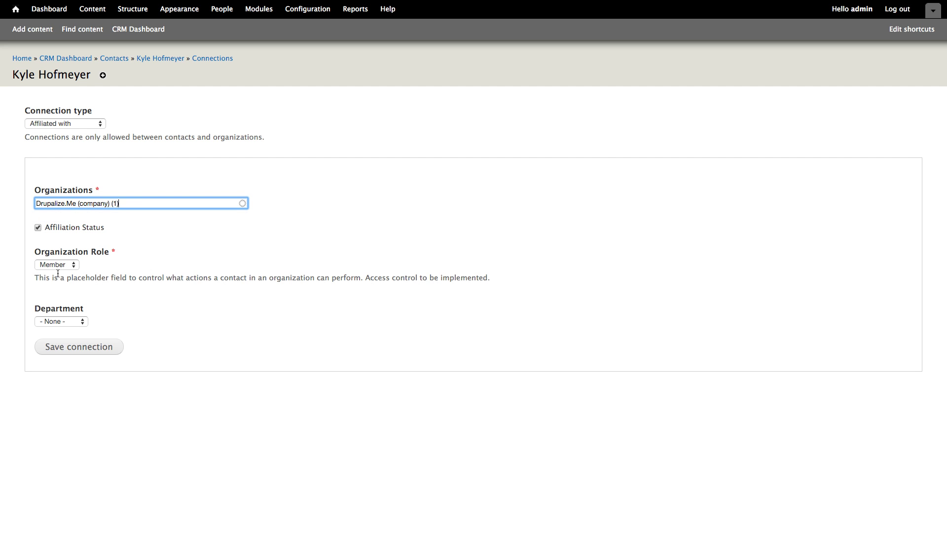
click(57, 265)
click(57, 255)
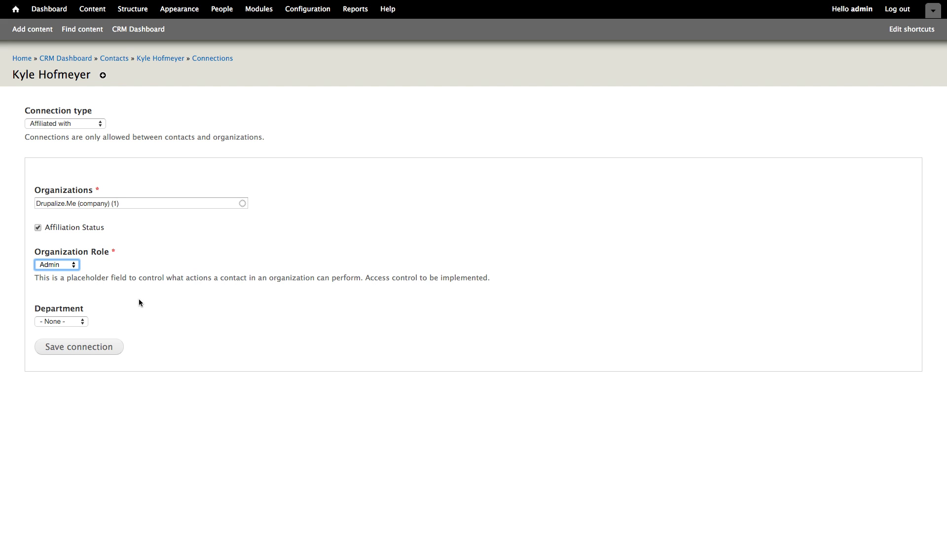
click(60, 321)
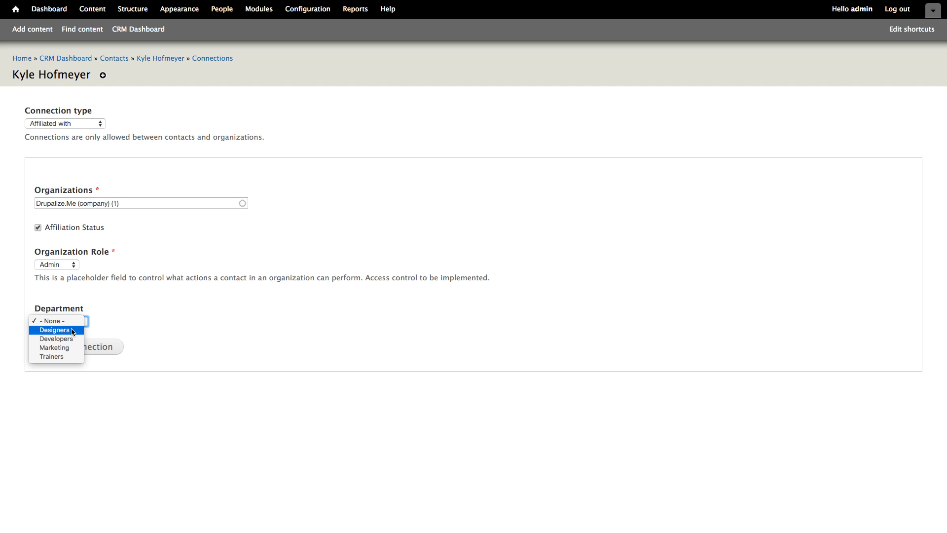
click(68, 357)
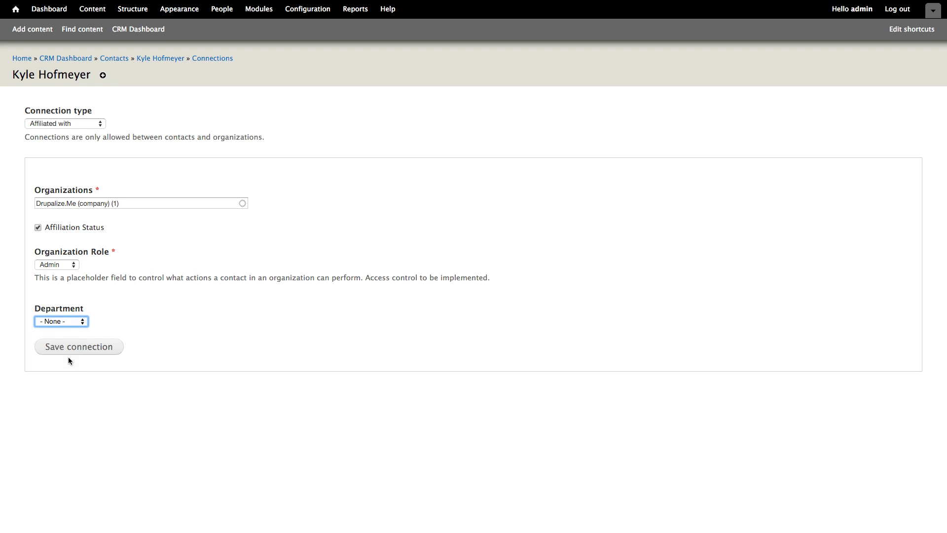
click(93, 351)
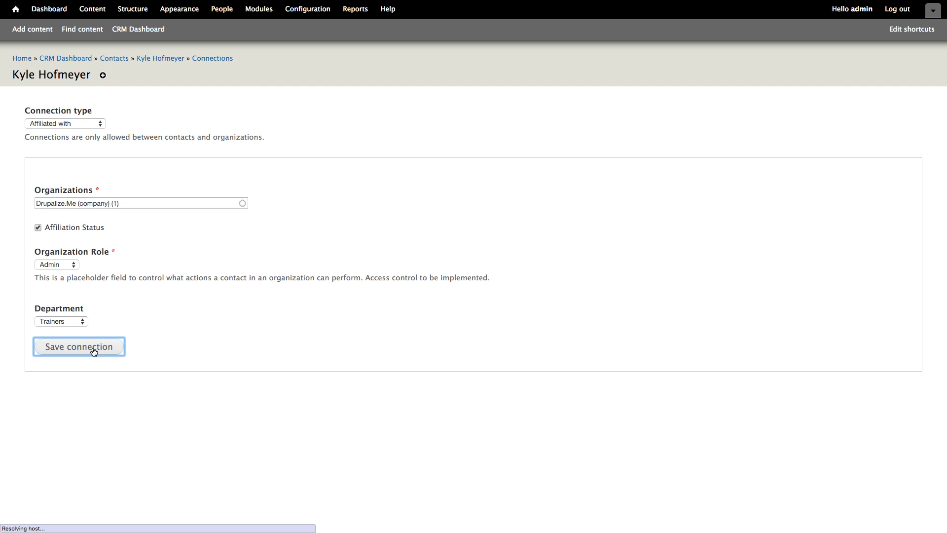
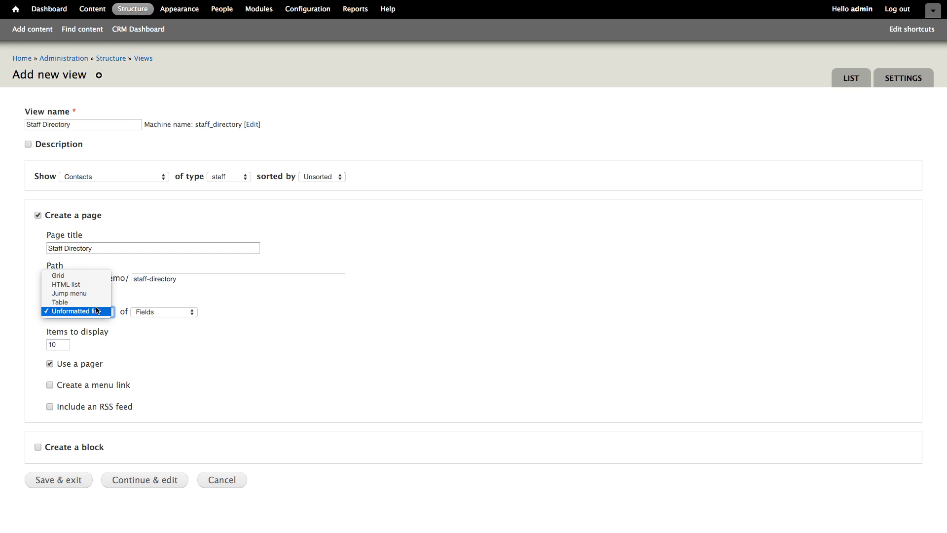
Make the Staff Directory a table showing 20 items per page, then continue editing
click(92, 303)
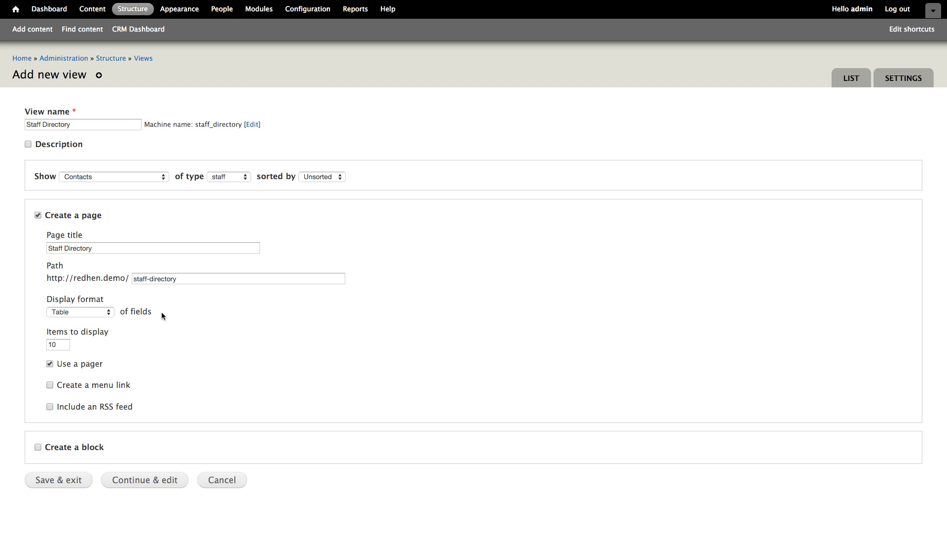
double_click(53, 344)
text(20)
click(154, 484)
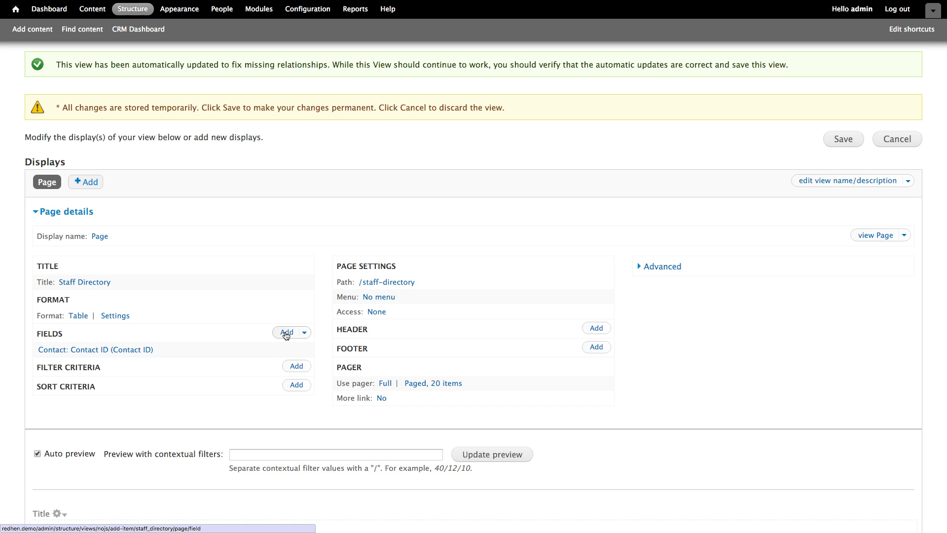
Add the contact First name and Last name fields to the view
click(286, 334)
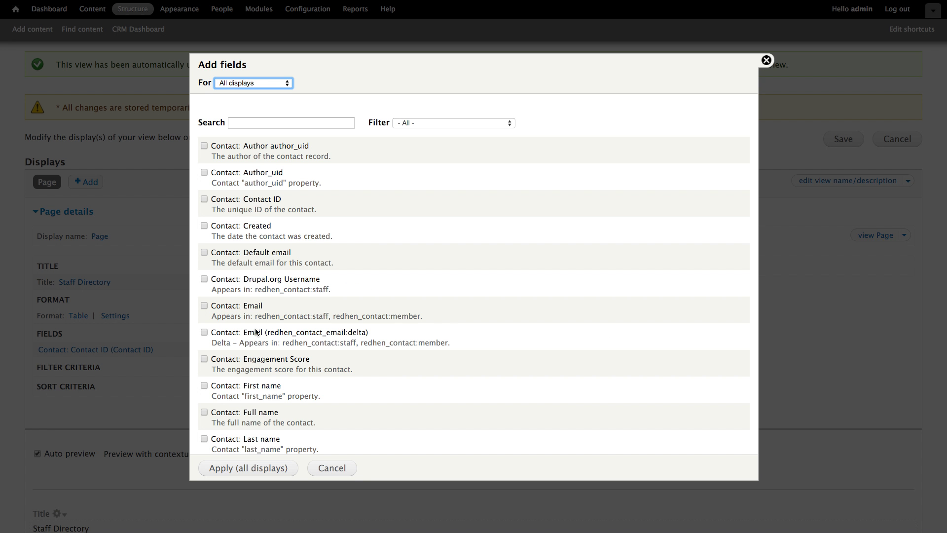
click(256, 386)
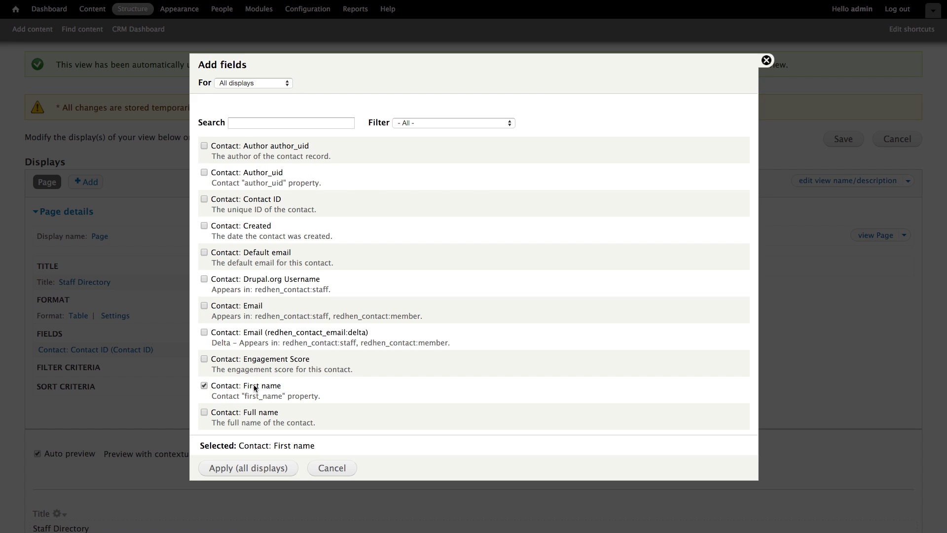
scroll(254, 395, down, 2)
click(253, 379)
scroll(253, 376, down, 4)
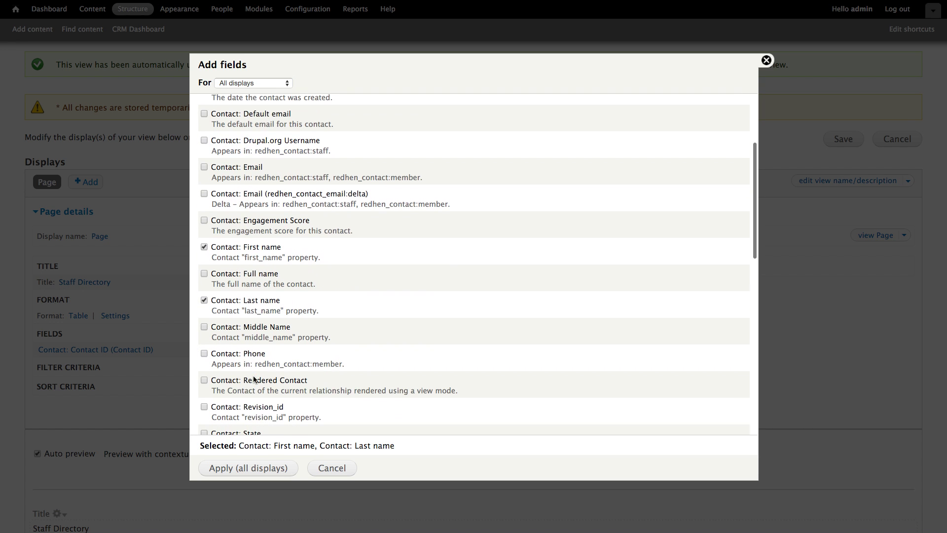
scroll(253, 376, down, 5)
click(243, 468)
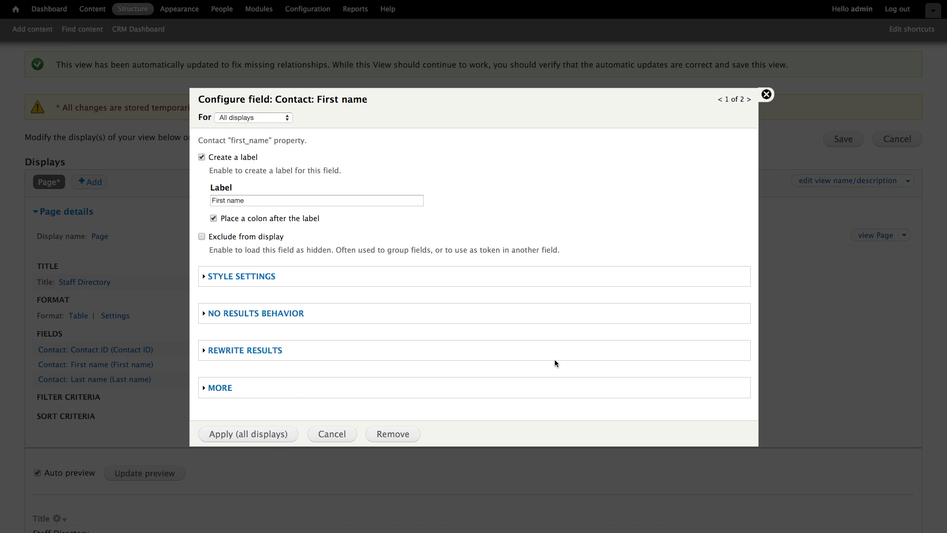
click(248, 433)
click(257, 434)
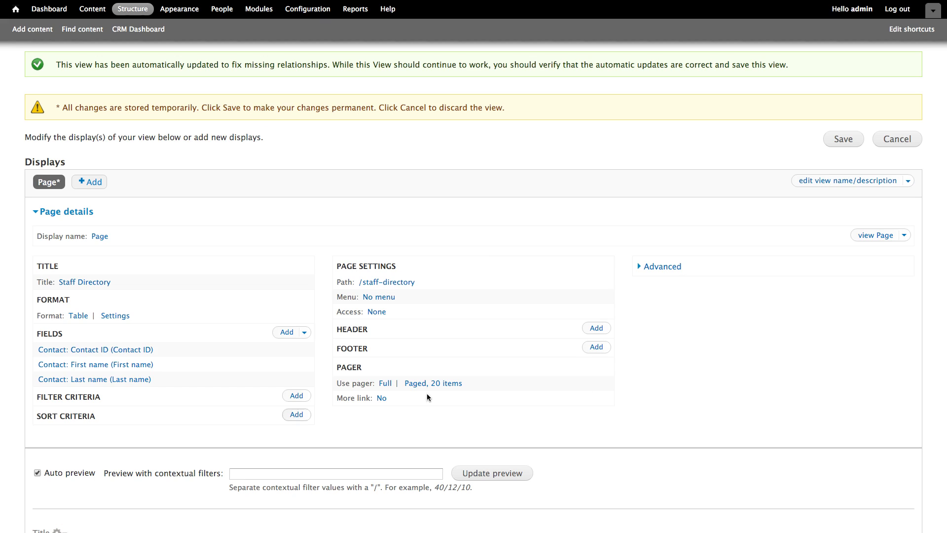
Add the Organizational affiliation relationship to the view's advanced settings
click(664, 274)
click(893, 306)
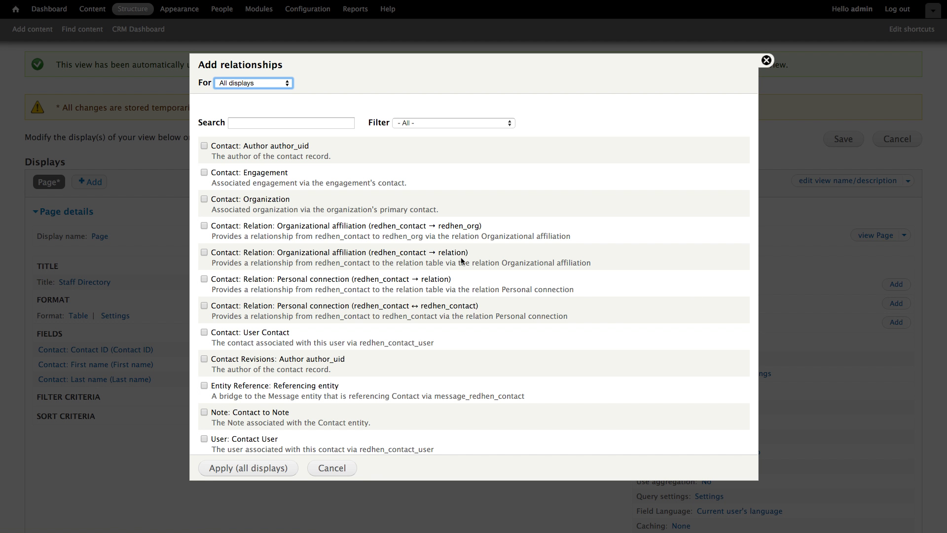
click(265, 229)
key(Return)
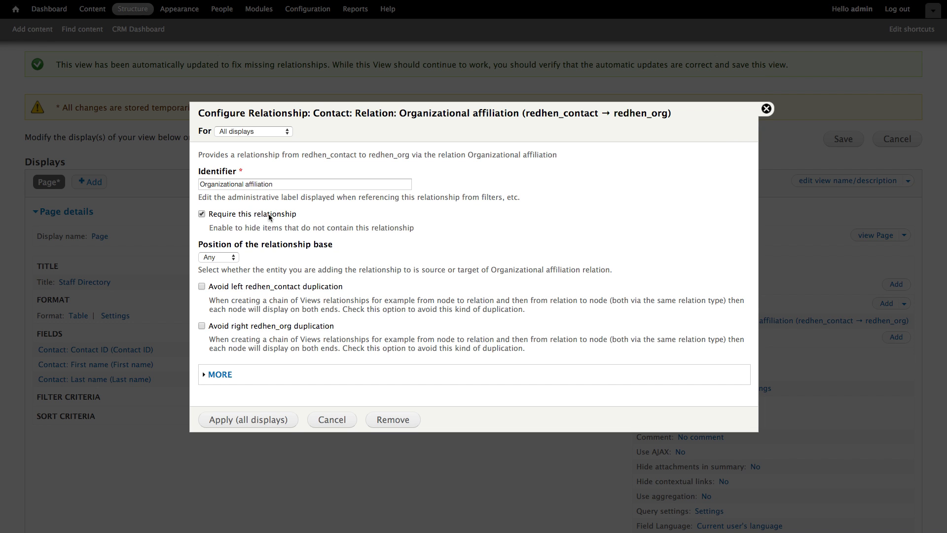
click(261, 421)
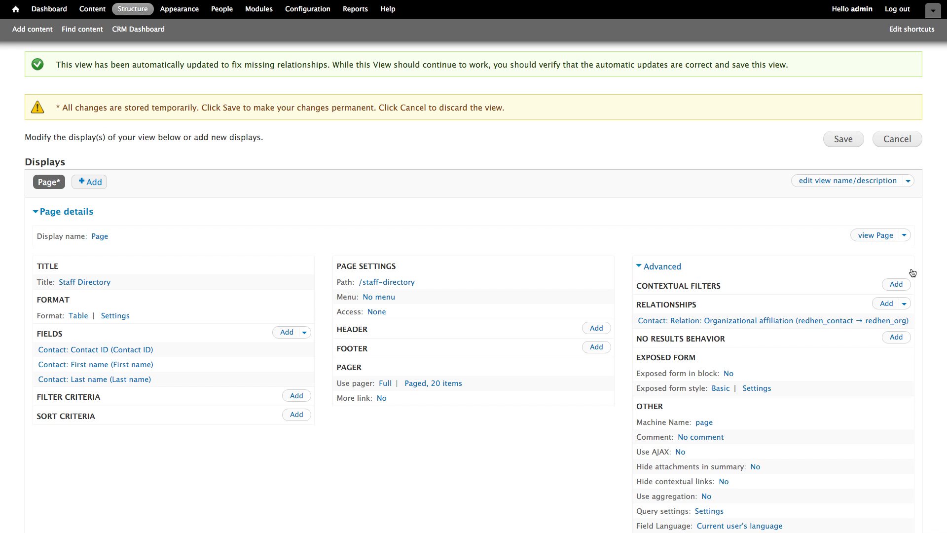
Add an Organization: Organization Name contextual filter using that relationship
click(895, 284)
scroll(256, 317, down, 10)
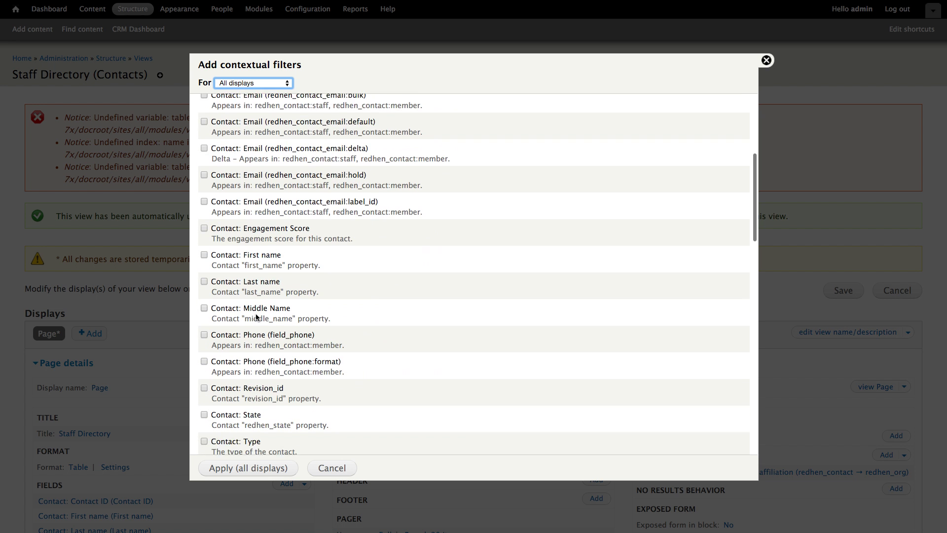
scroll(256, 317, down, 10)
click(204, 268)
click(260, 467)
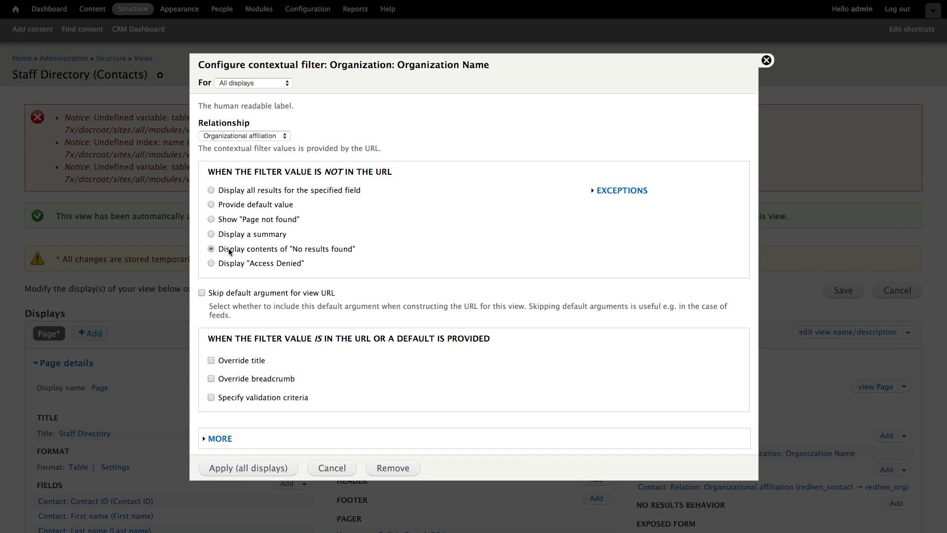
click(263, 467)
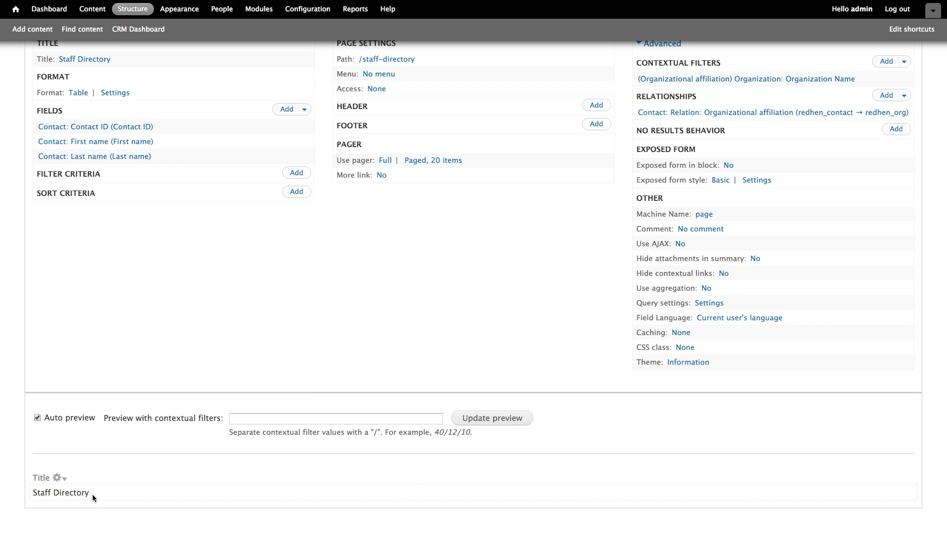
Preview the Staff Directory with Drupalize.Me as the contextual filter value
click(267, 416)
text(Drupalize.)
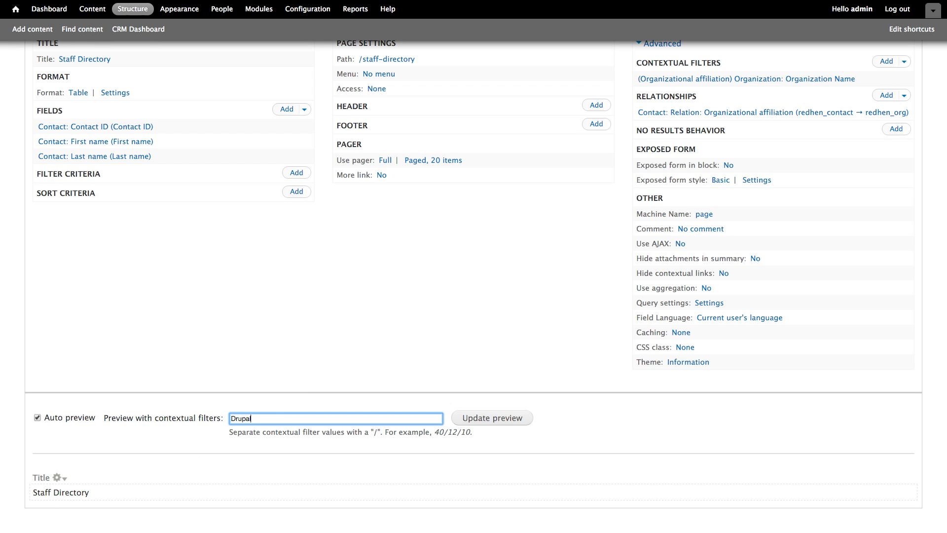
text(Me)
click(482, 423)
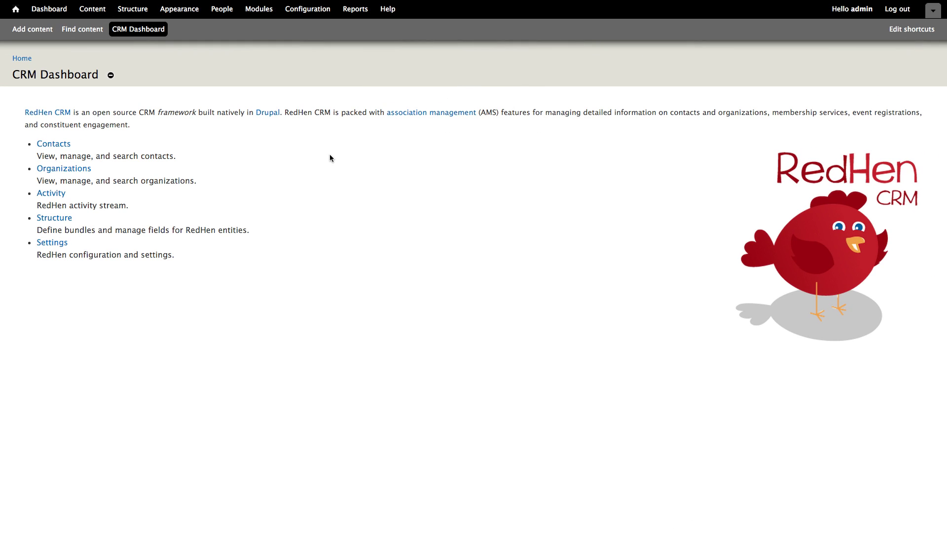
Open a staff contact from the Contacts list and check its Connections, Engagement and Notes tabs
click(54, 145)
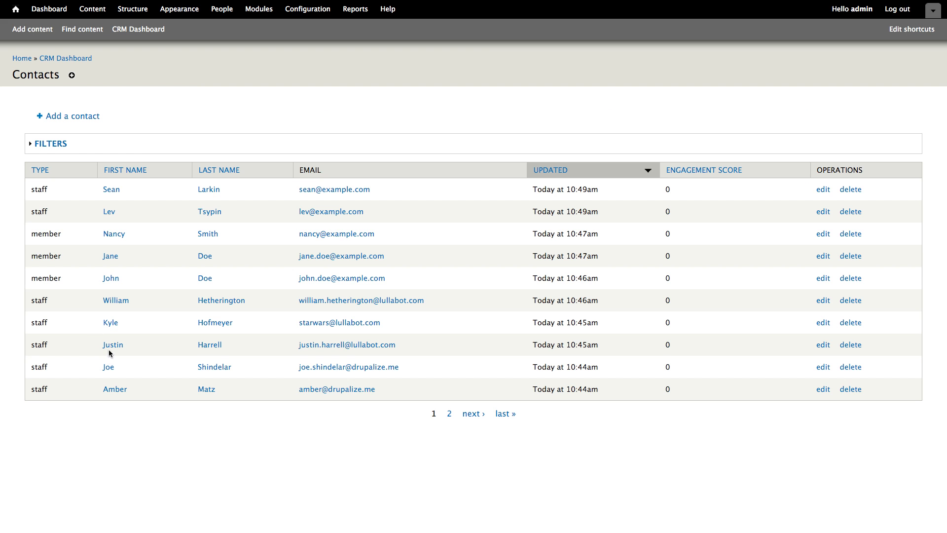
click(112, 326)
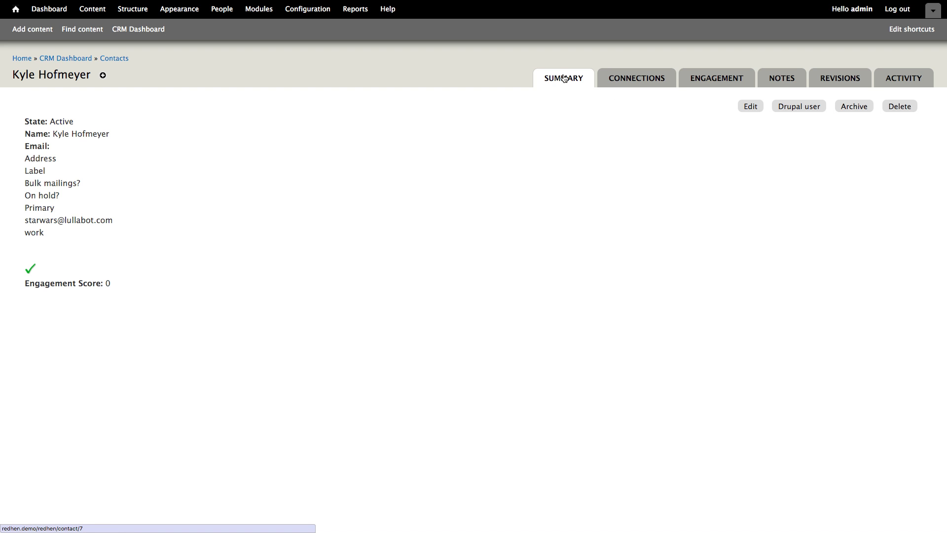
click(642, 82)
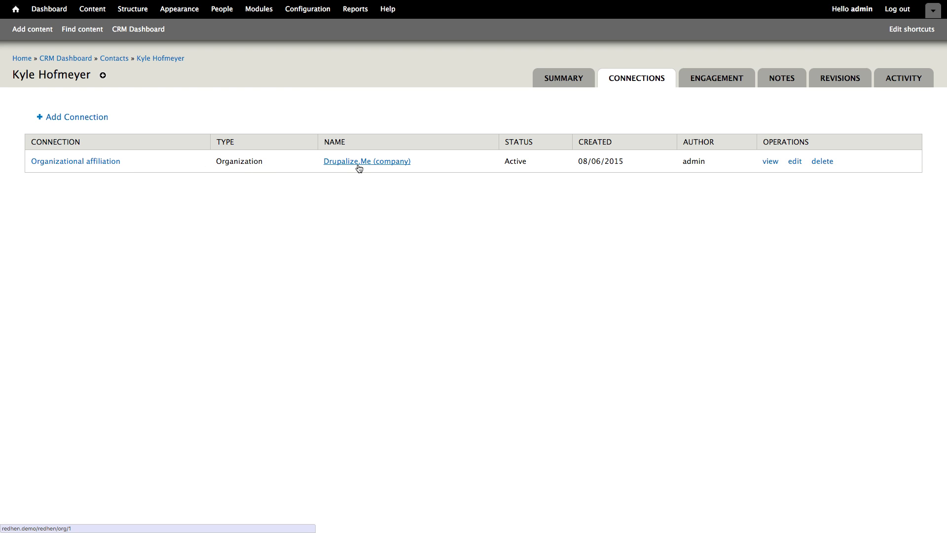
click(718, 80)
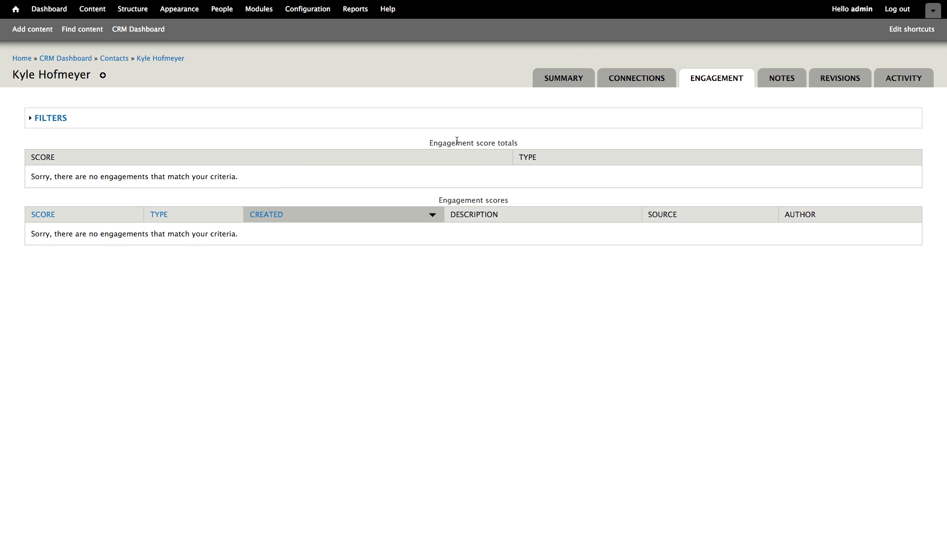
click(781, 78)
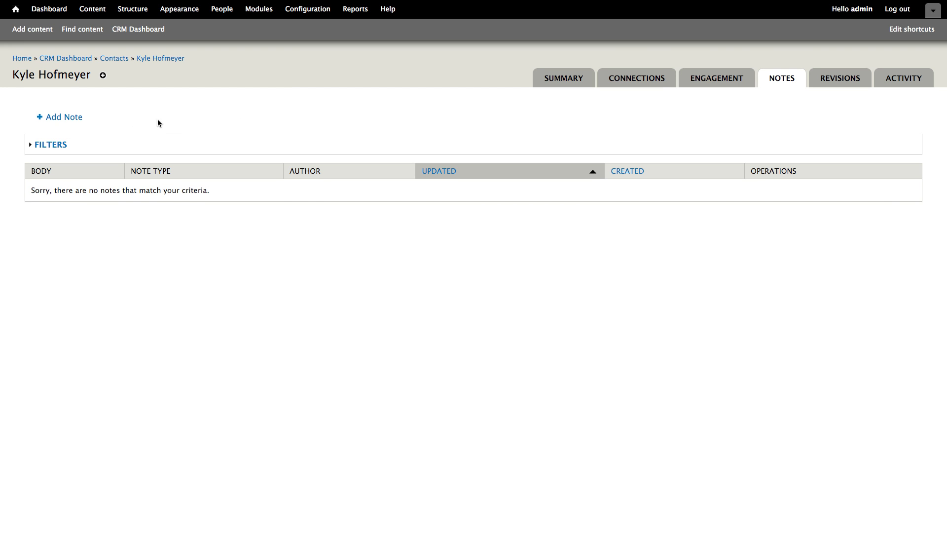
Save a note on the contact saying they really like Star Wars, then check its Activity log
click(64, 118)
text(Kyle really likes Star Wars. Seriously.)
click(73, 353)
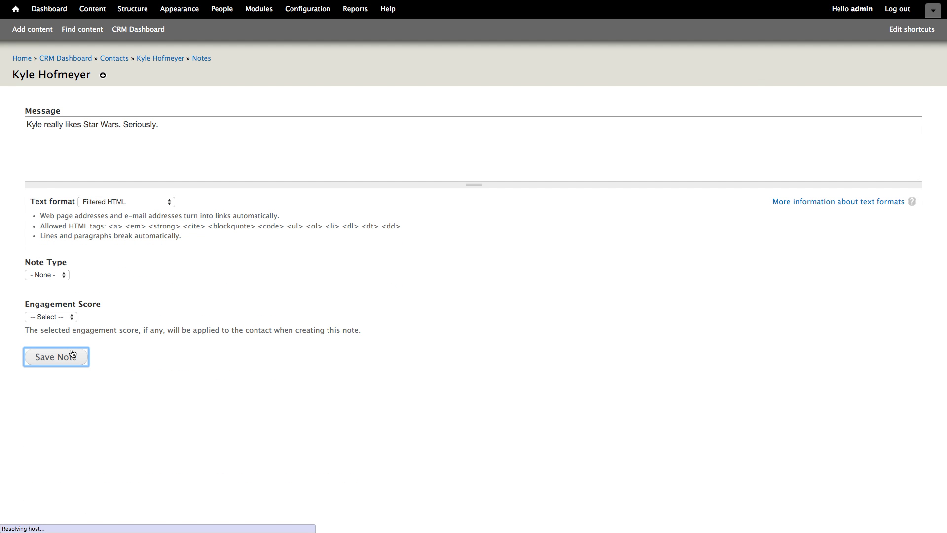
click(895, 83)
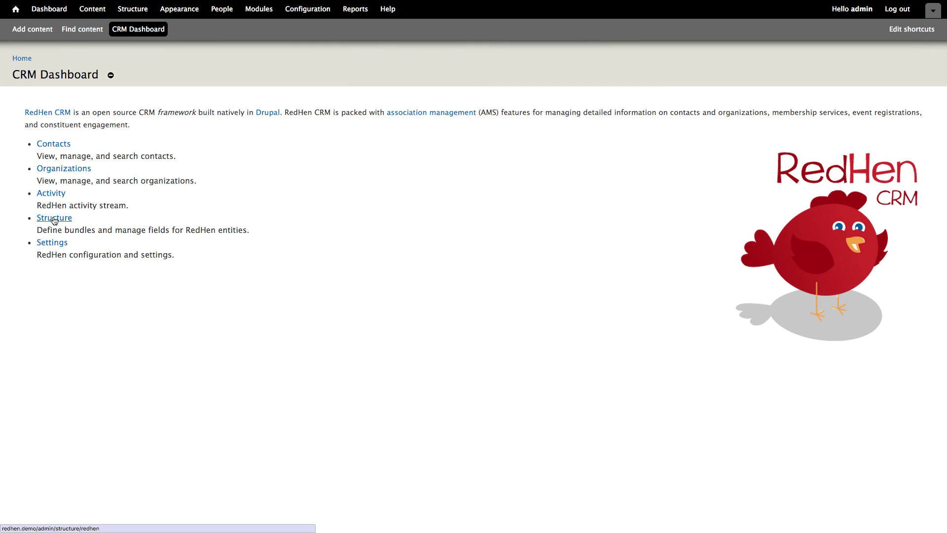
Add a 'daily sign in' engagement score worth 10 points under Structure > Engagement Scores
click(55, 217)
click(77, 151)
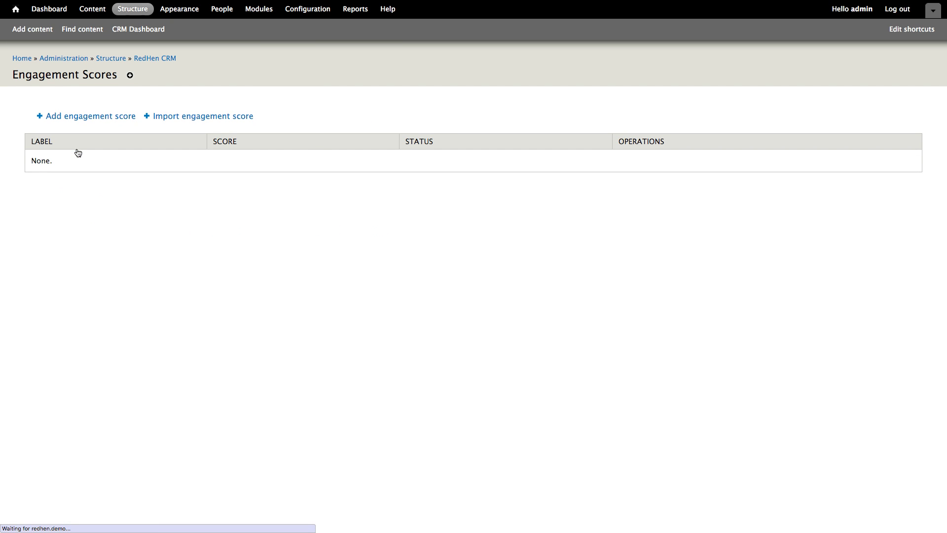
click(107, 120)
click(85, 122)
text(daily sign in)
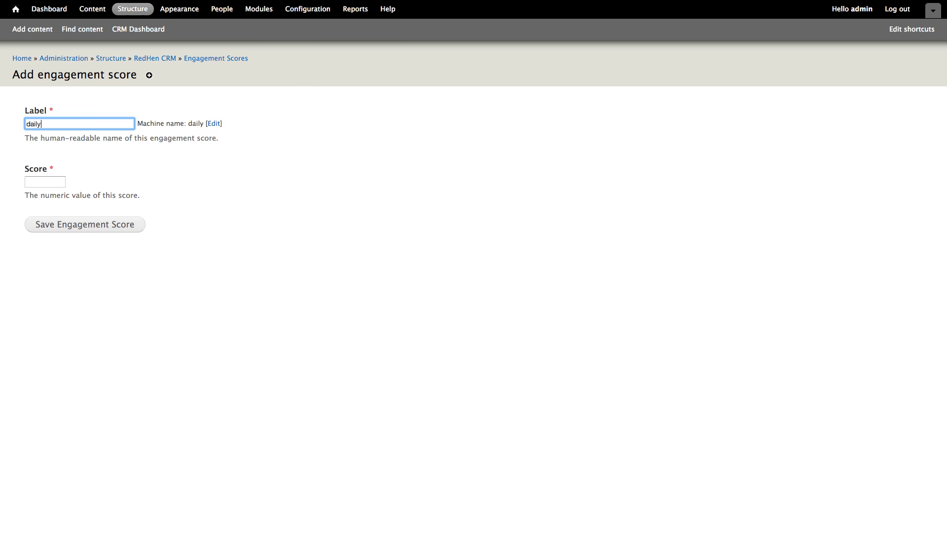
click(50, 178)
text(10)
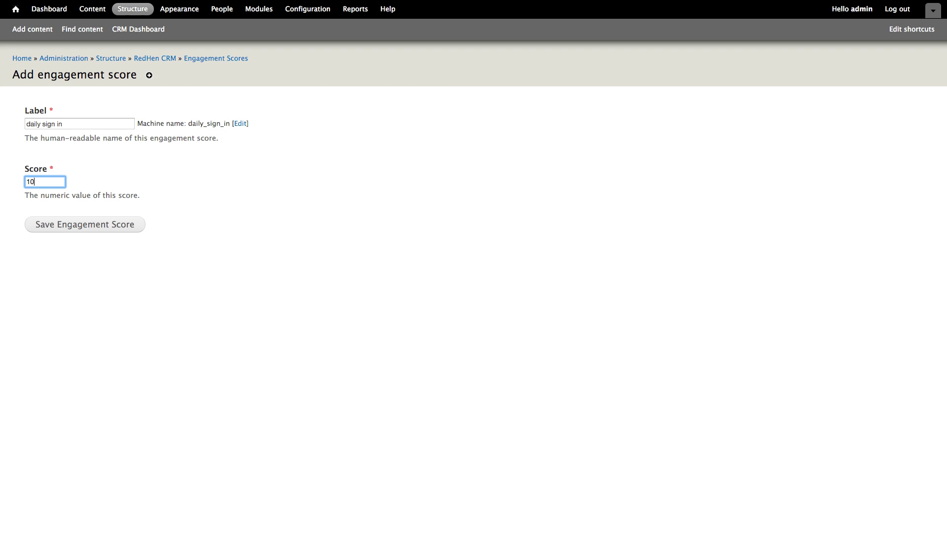
click(92, 231)
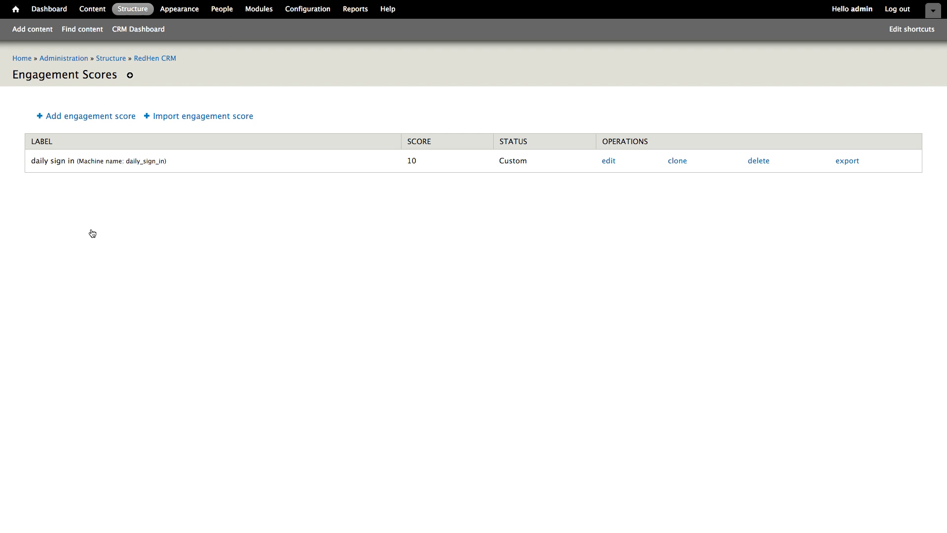
Create a reaction rule named 'login engagement' triggered when a user logs in
click(307, 9)
scroll(463, 350, down, 10)
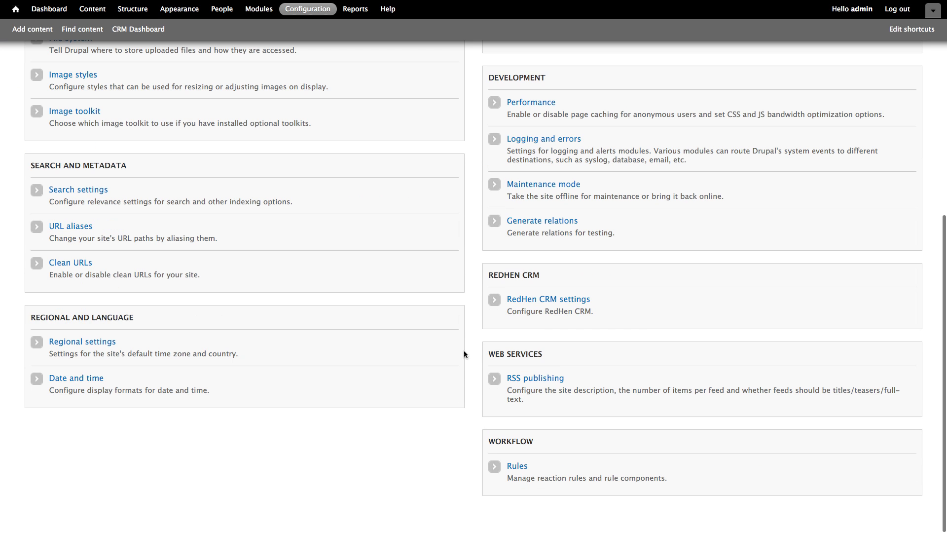
click(518, 466)
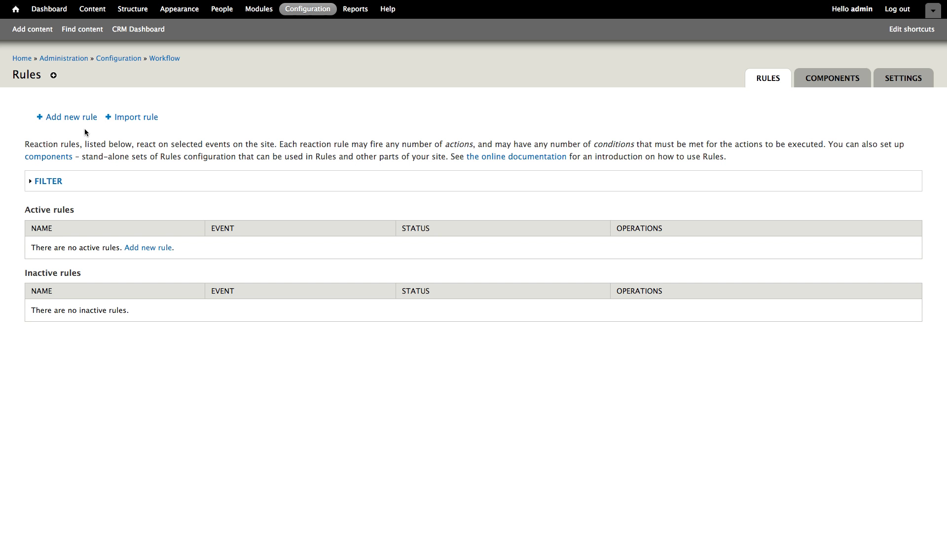
click(75, 118)
text(login engagement)
click(77, 236)
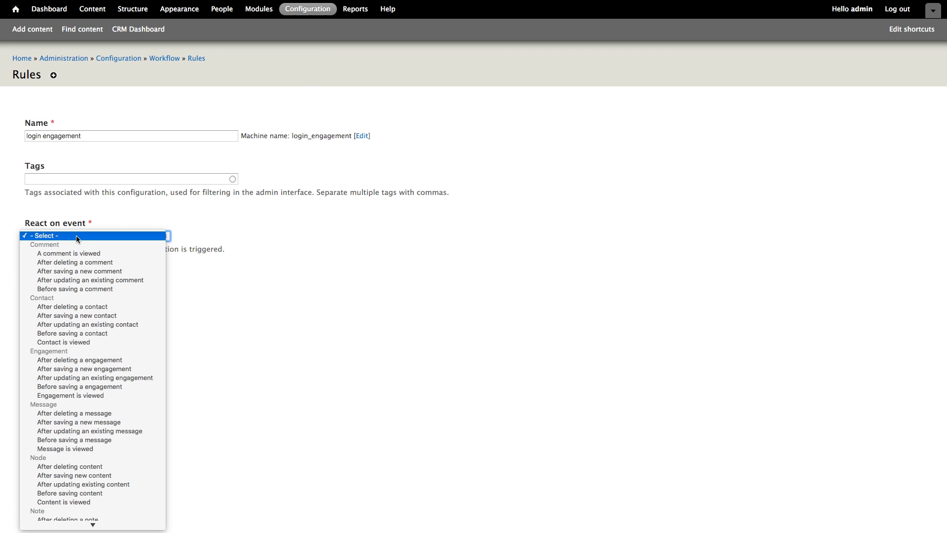
scroll(85, 331, down, 10)
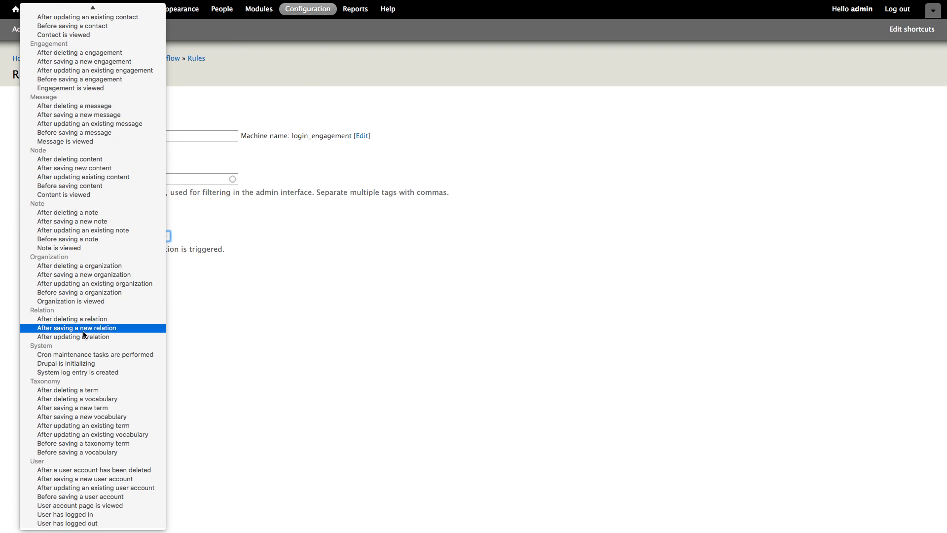
click(71, 514)
click(51, 275)
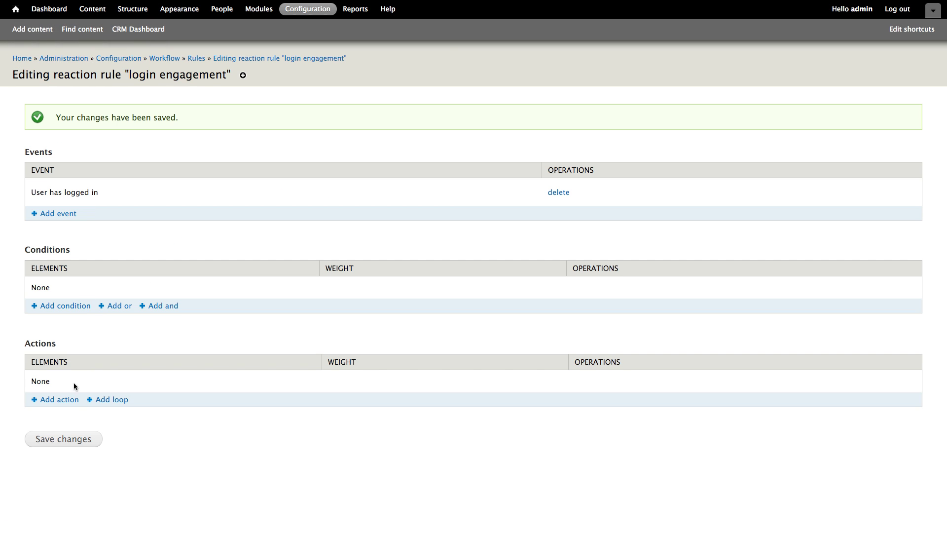
Add a 'Score engagement by user ID' action using daily sign in, entity account, User ID account:uid
click(61, 399)
click(104, 135)
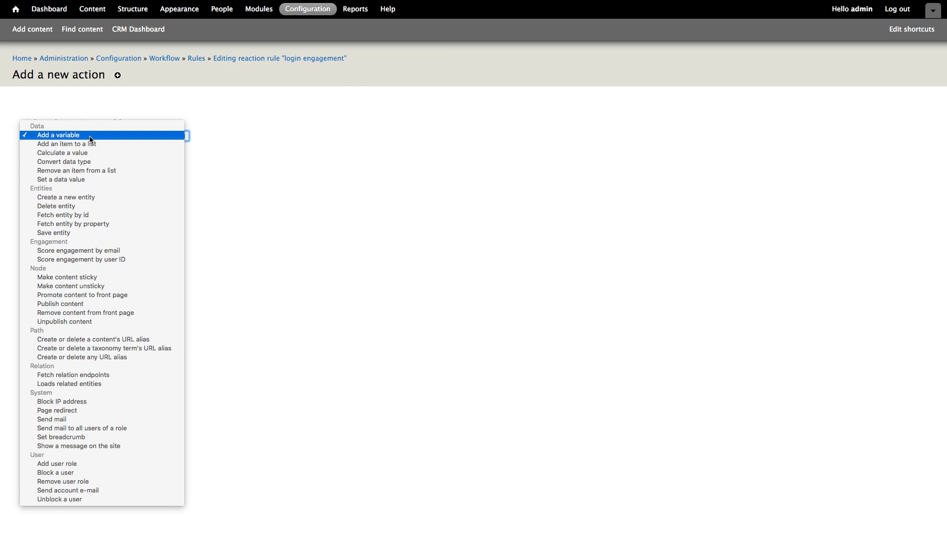
click(87, 259)
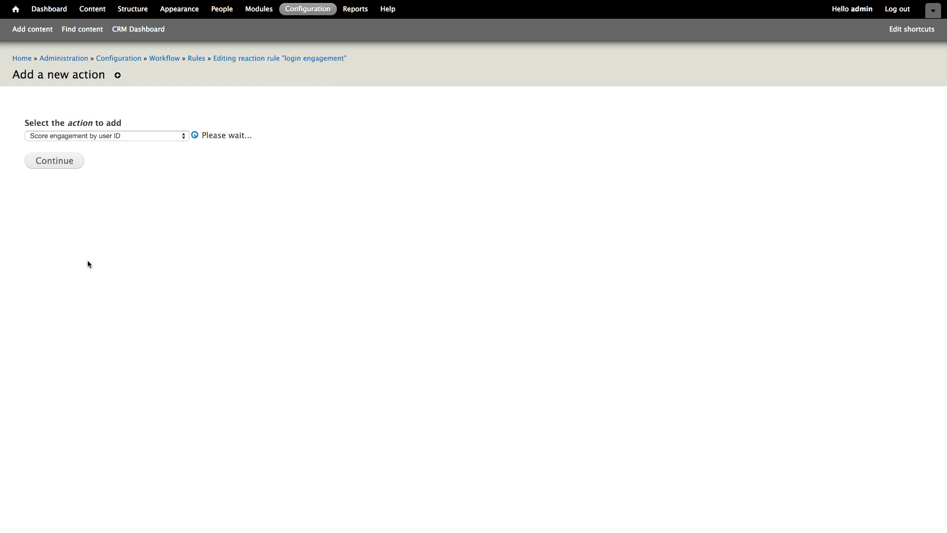
click(59, 168)
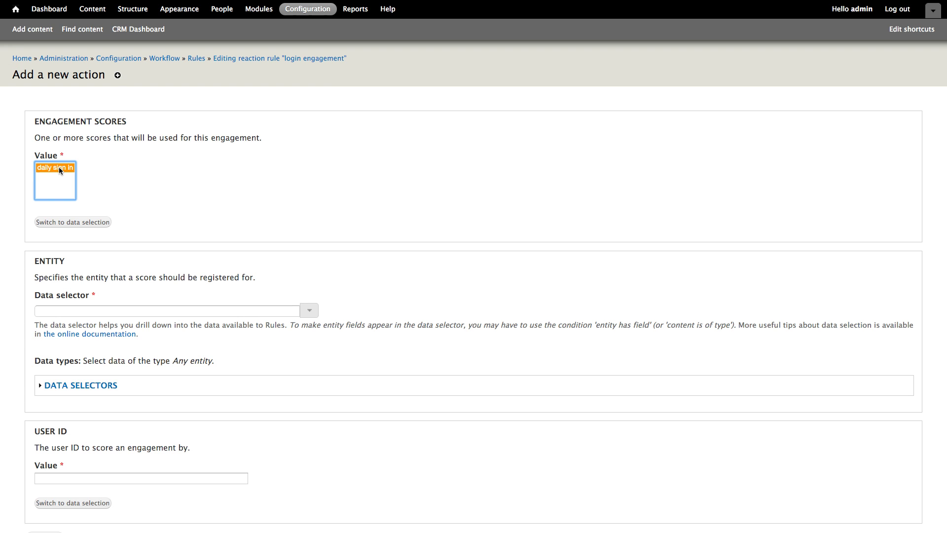
click(83, 311)
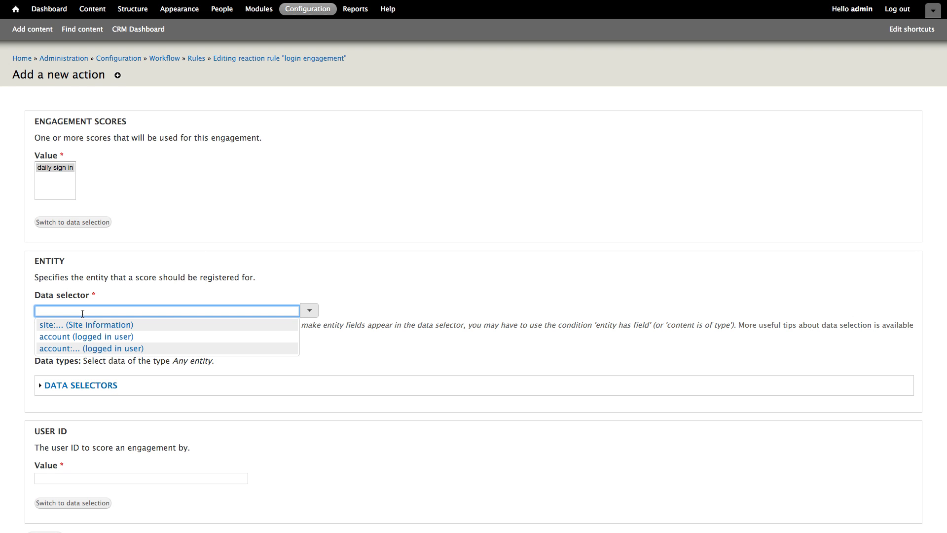
click(86, 337)
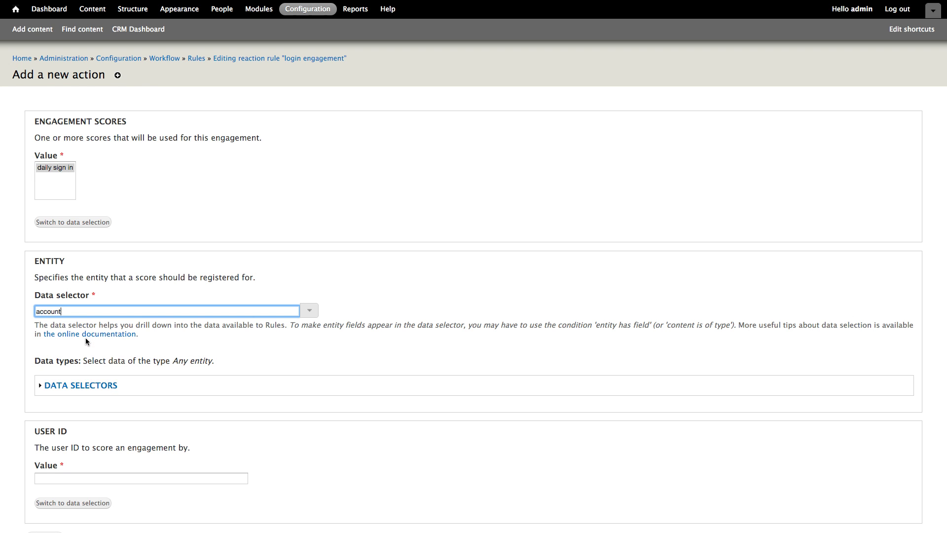
scroll(85, 338, down, 2)
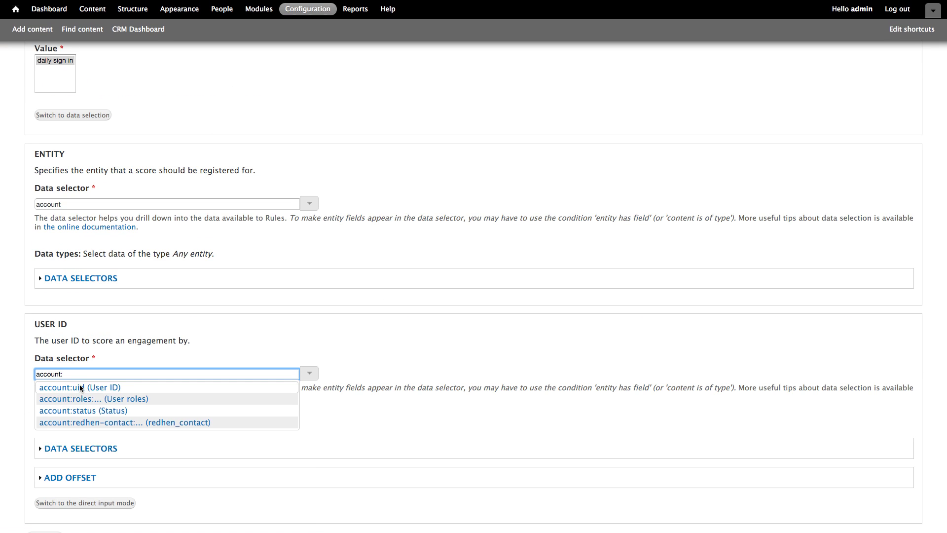
click(90, 423)
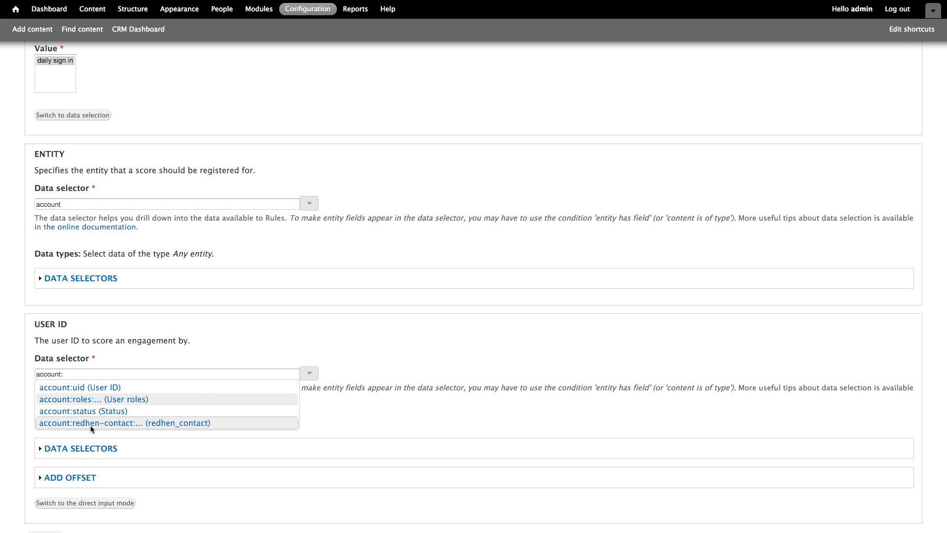
key(BackSpace)
key(BackSpace)
key(BackSpace)
key(BackSpace)
key(BackSpace)
key(BackSpace)
key(BackSpace)
key(BackSpace)
key(BackSpace)
key(BackSpace)
key(BackSpace)
key(BackSpace)
key(BackSpace)
key(BackSpace)
key(BackSpace)
click(82, 388)
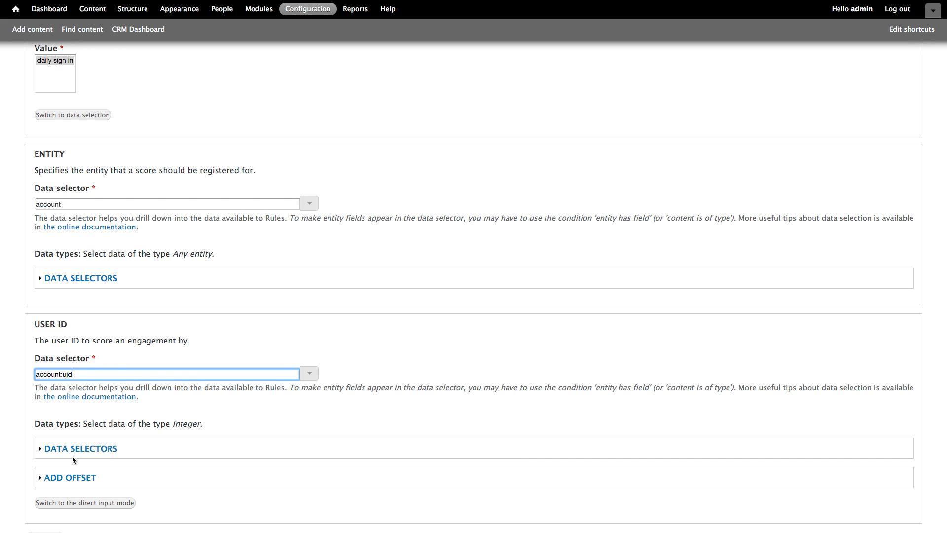
scroll(79, 516, down, 1)
click(60, 493)
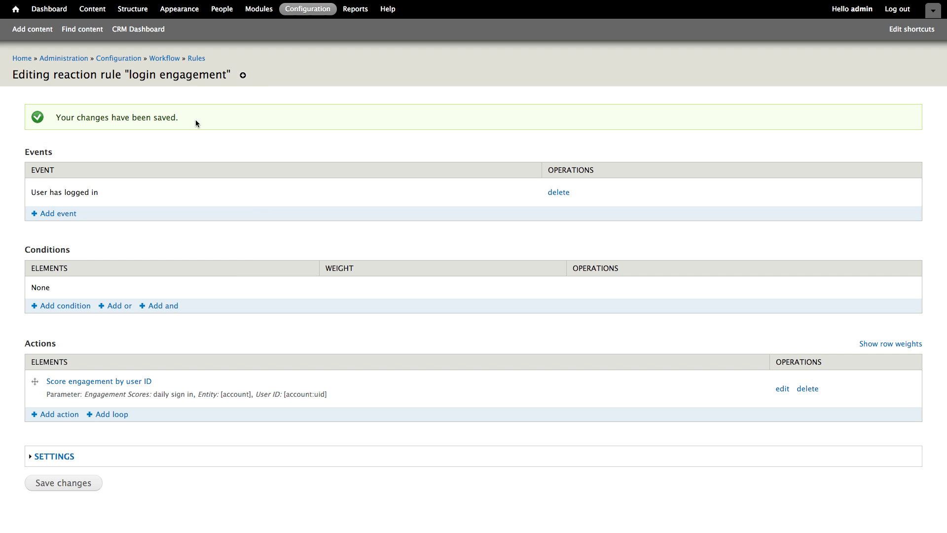
click(138, 29)
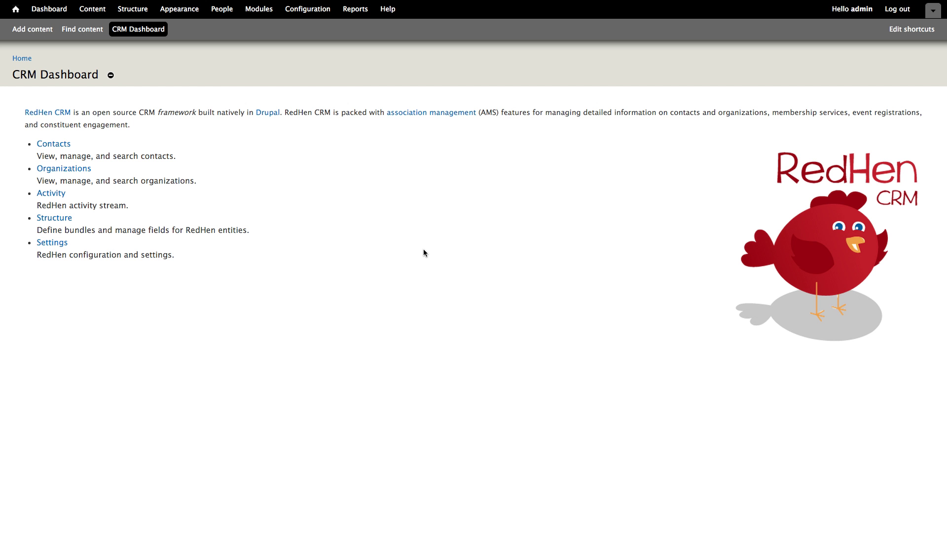
Open the staff contact's Drupal user link form and choose to create a new user
click(52, 146)
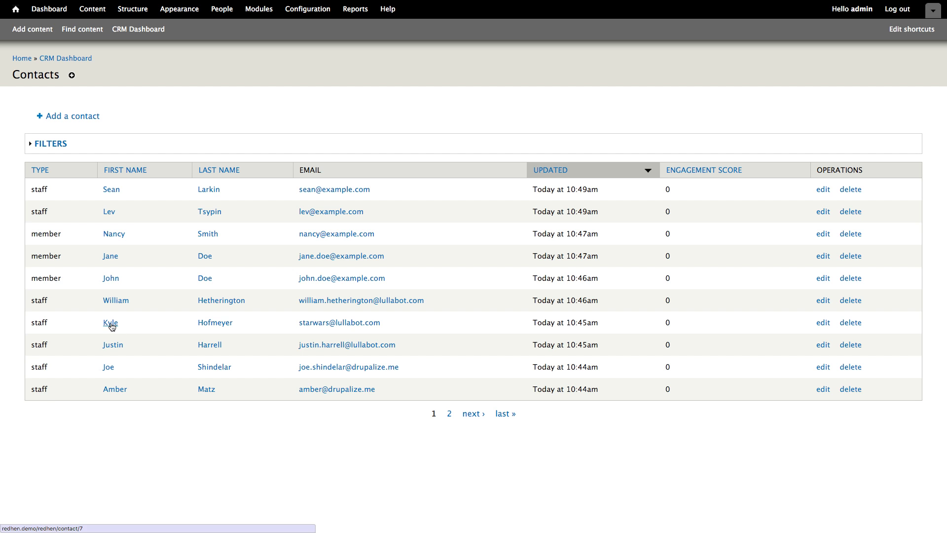
click(111, 325)
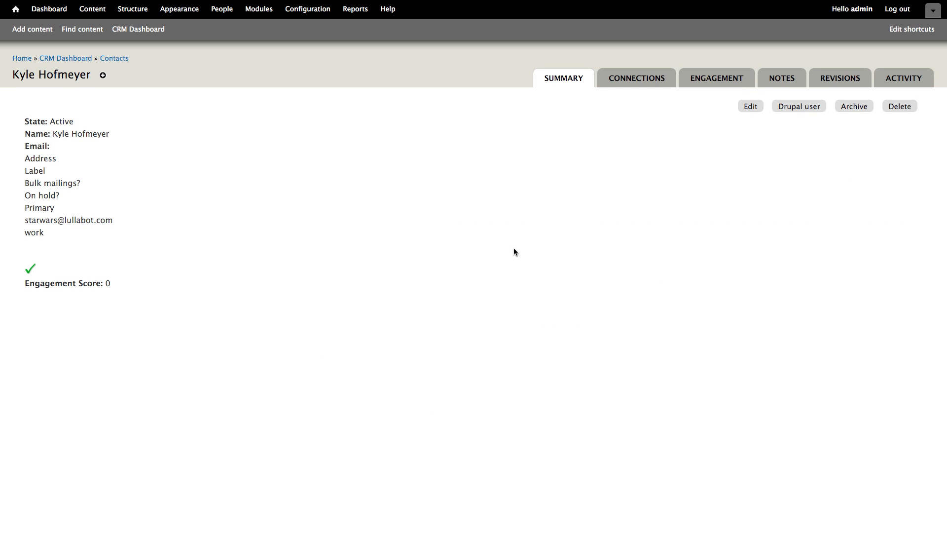
click(795, 112)
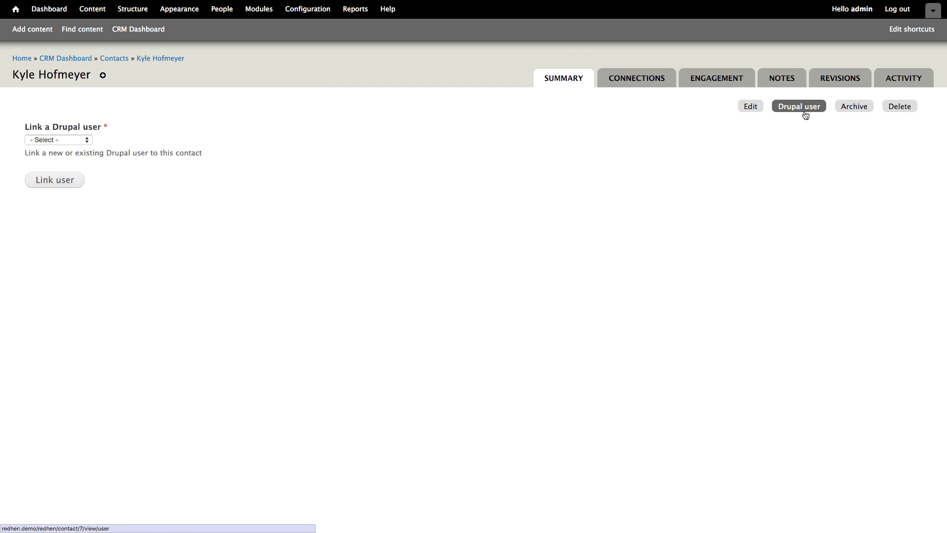
click(55, 139)
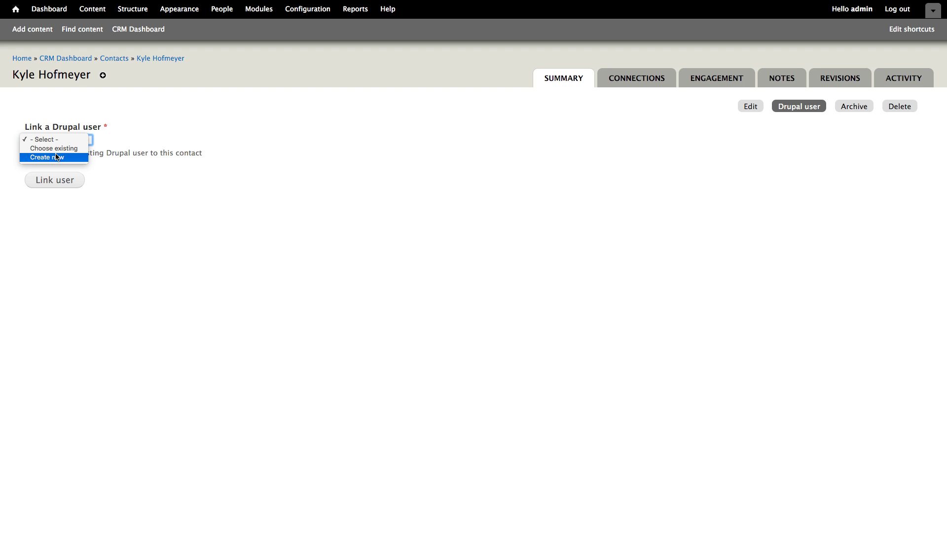
click(66, 157)
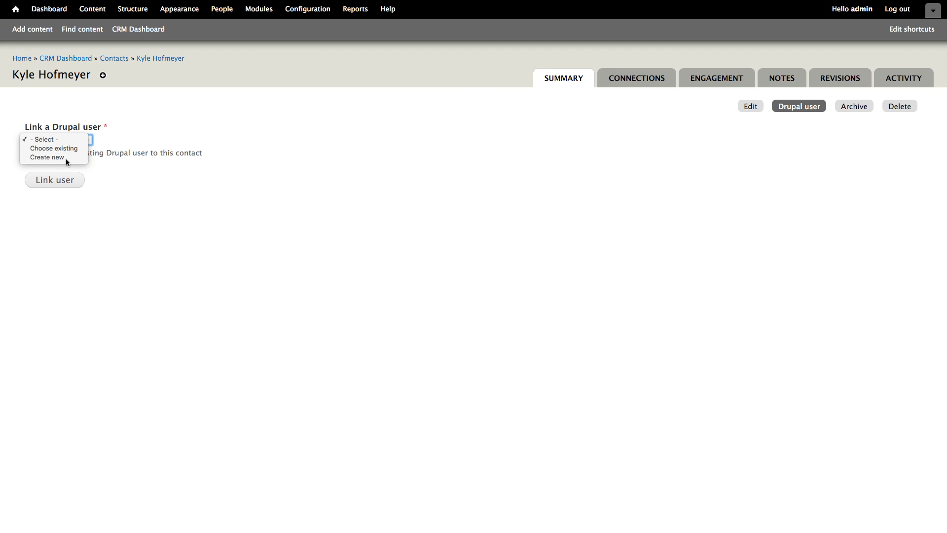
Enter and confirm the new account's password and link the user to the contact
click(81, 315)
key(Tab)
scroll(69, 182, down, 1)
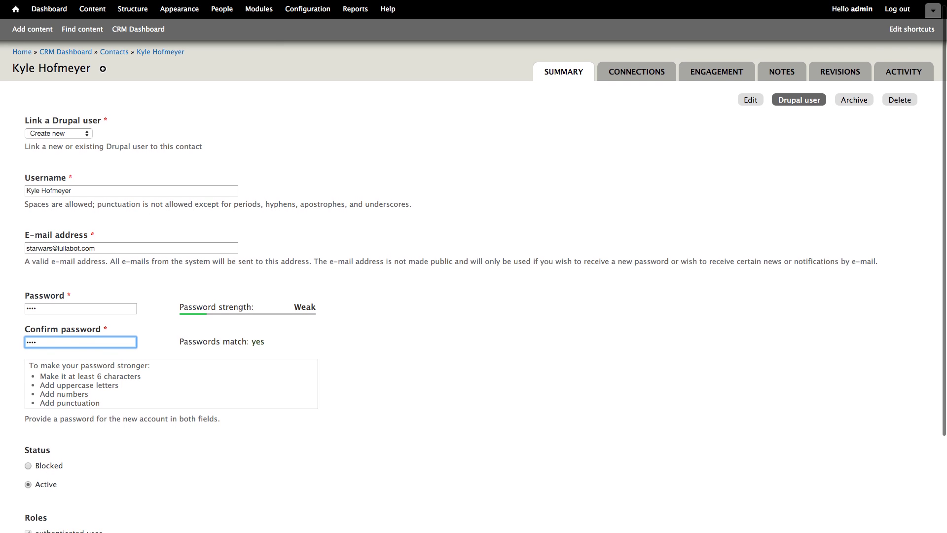
scroll(69, 183, down, 5)
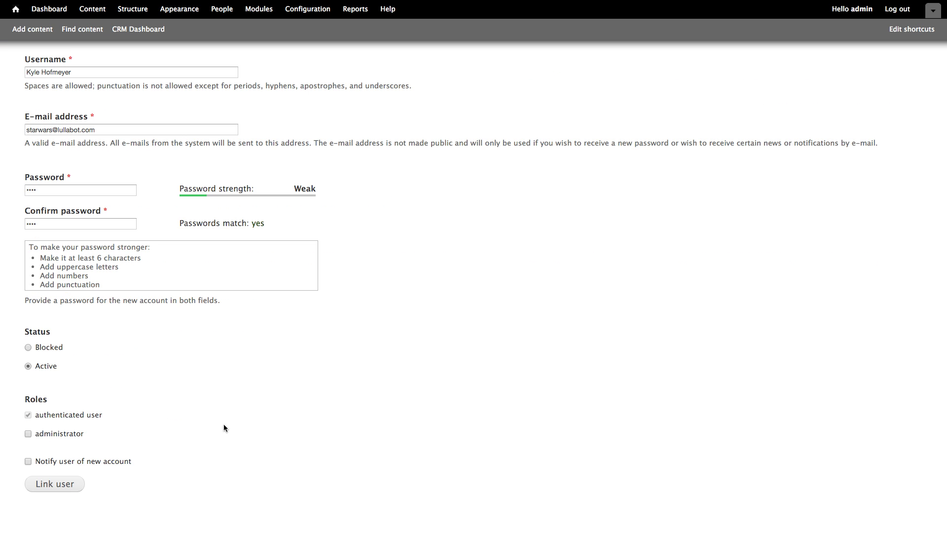
click(63, 483)
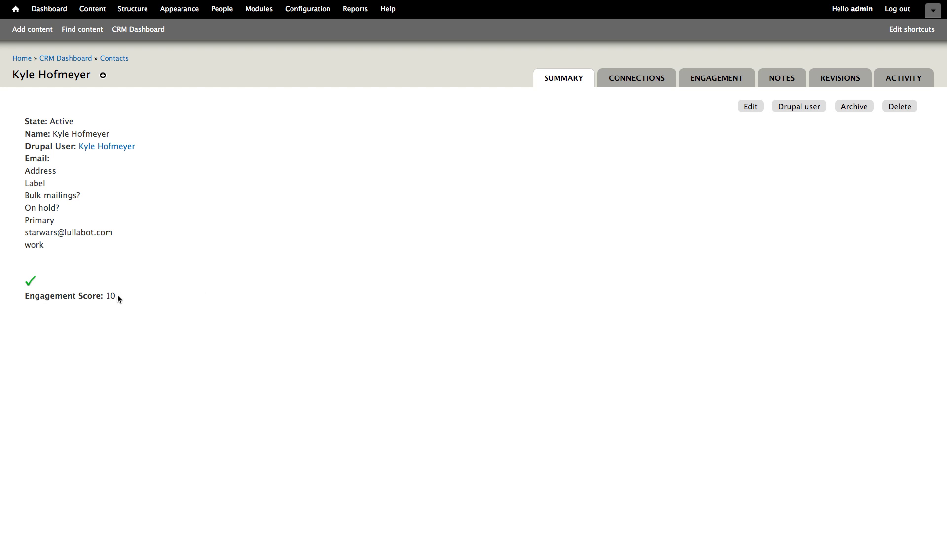
Review the contact's engagement scores and their score-type filter, leaving it at Any
click(717, 78)
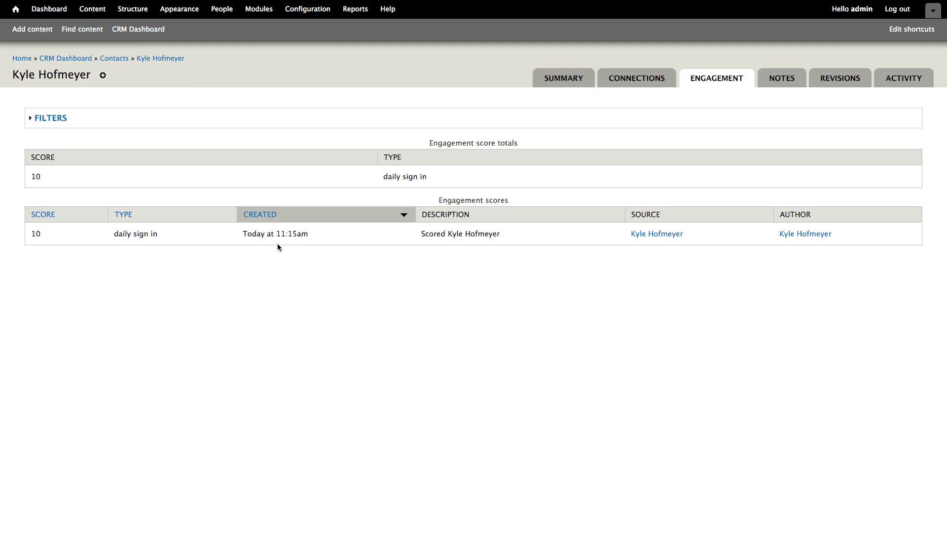
click(49, 121)
click(56, 152)
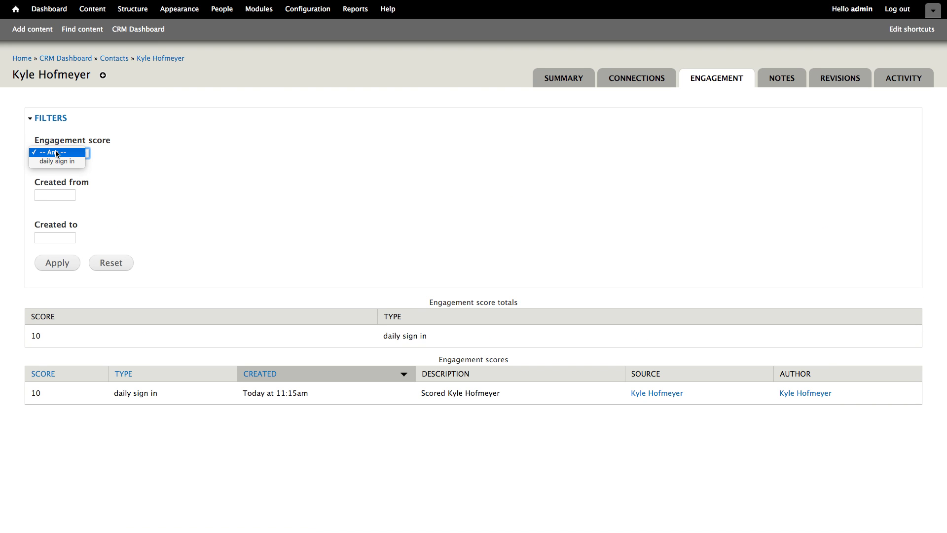
click(120, 181)
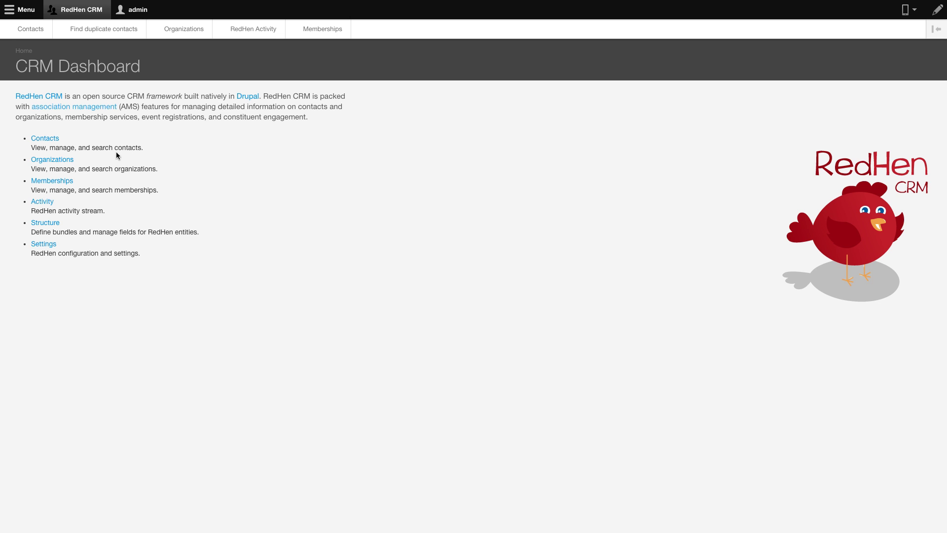
Scroll through the full Contacts list looking for repeated contact names
click(55, 141)
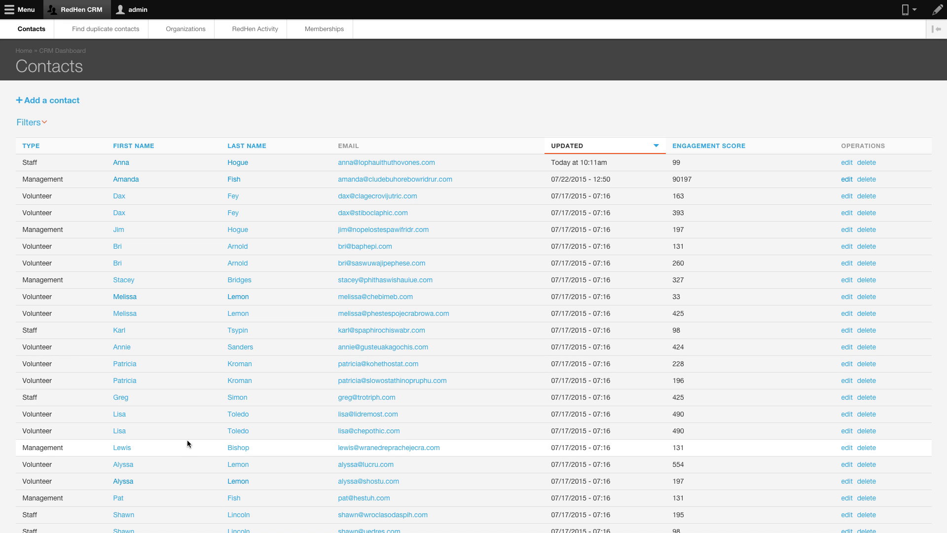
scroll(188, 457, down, 5)
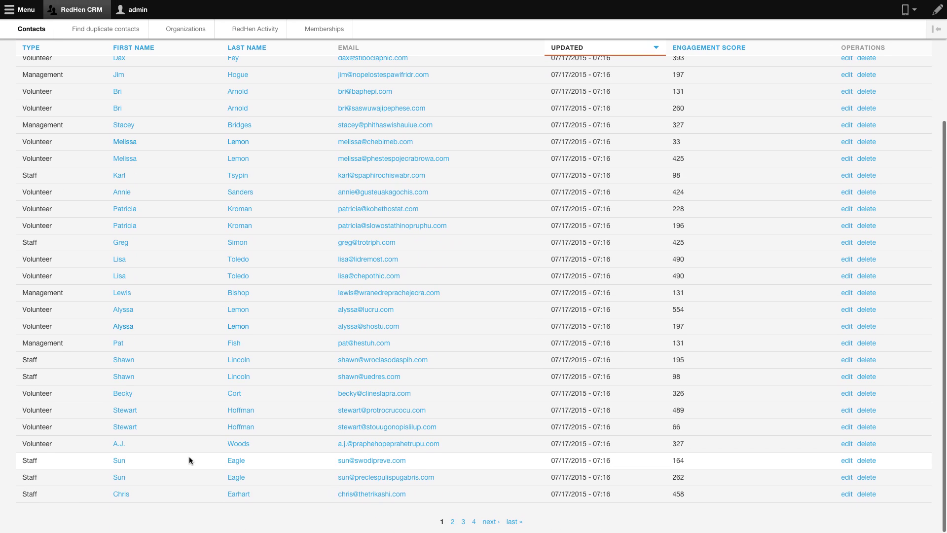
scroll(192, 387, up, 5)
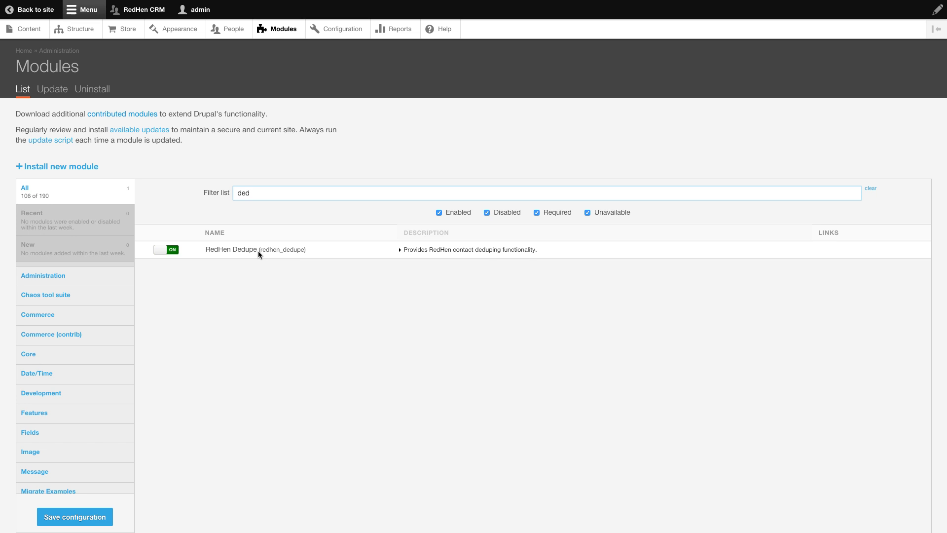
Go to RedHen CRM's Find duplicate contacts page
click(144, 10)
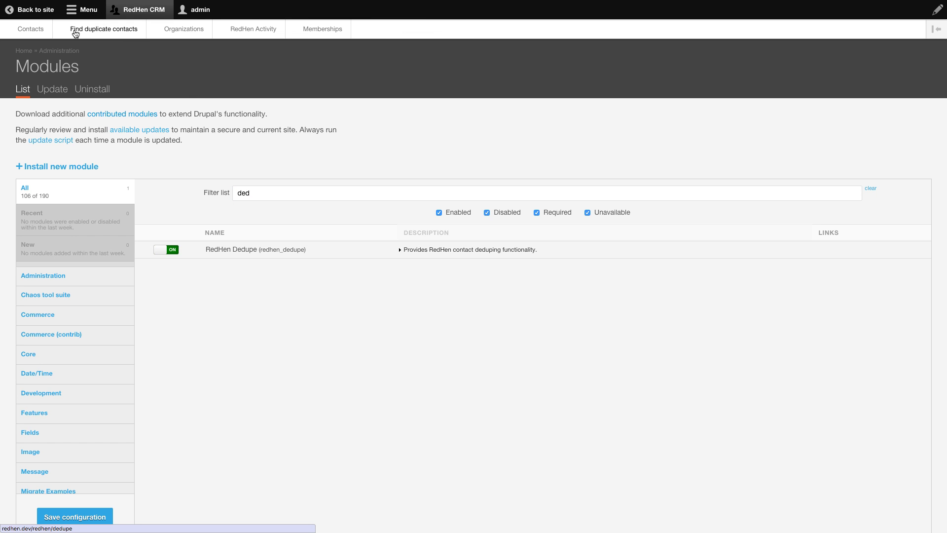
click(96, 33)
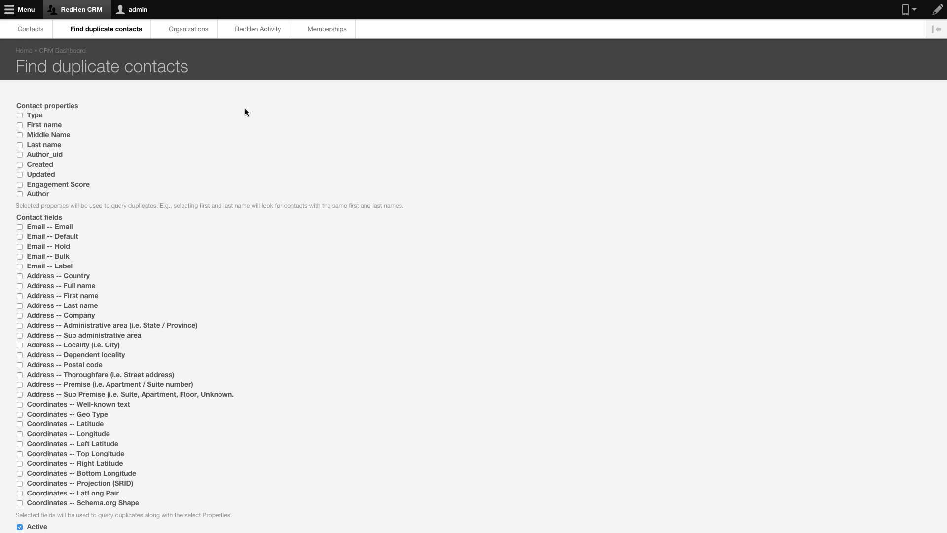
Search for duplicates matching First name, Last name, Address first name and Address last name
click(20, 127)
click(20, 145)
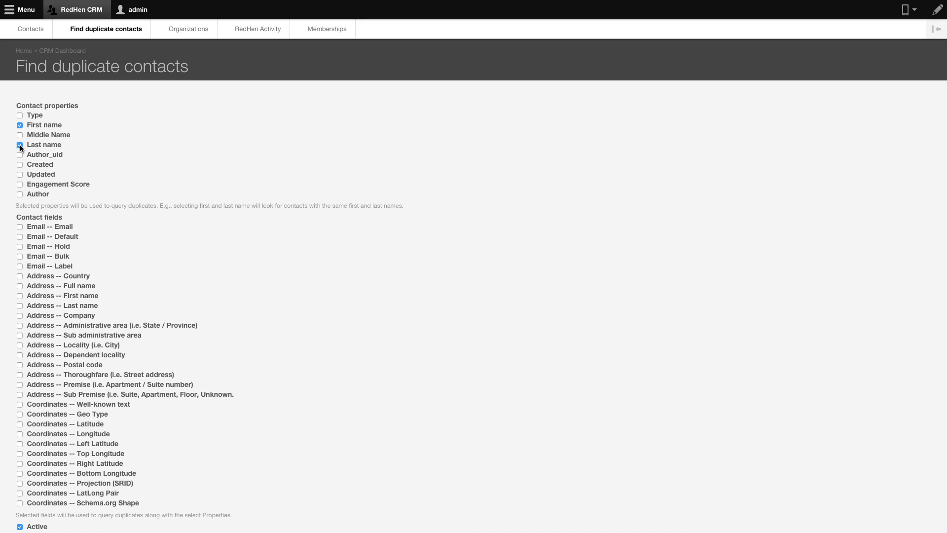
click(20, 296)
click(19, 305)
scroll(307, 346, down, 2)
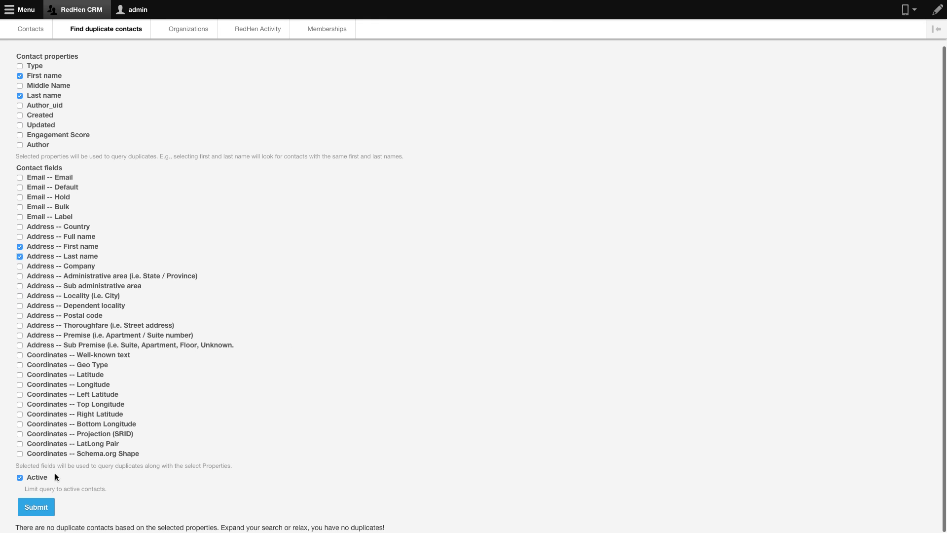
click(36, 507)
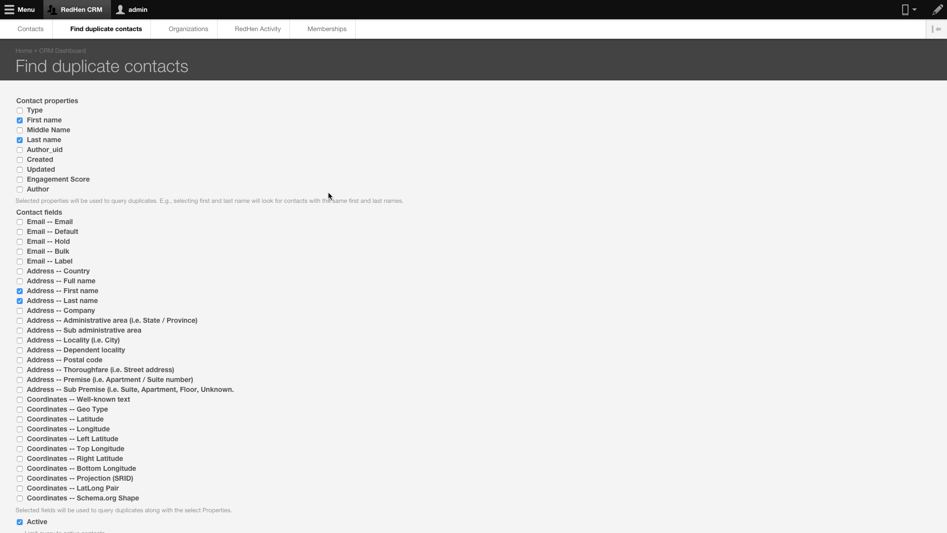
scroll(342, 295, down, 8)
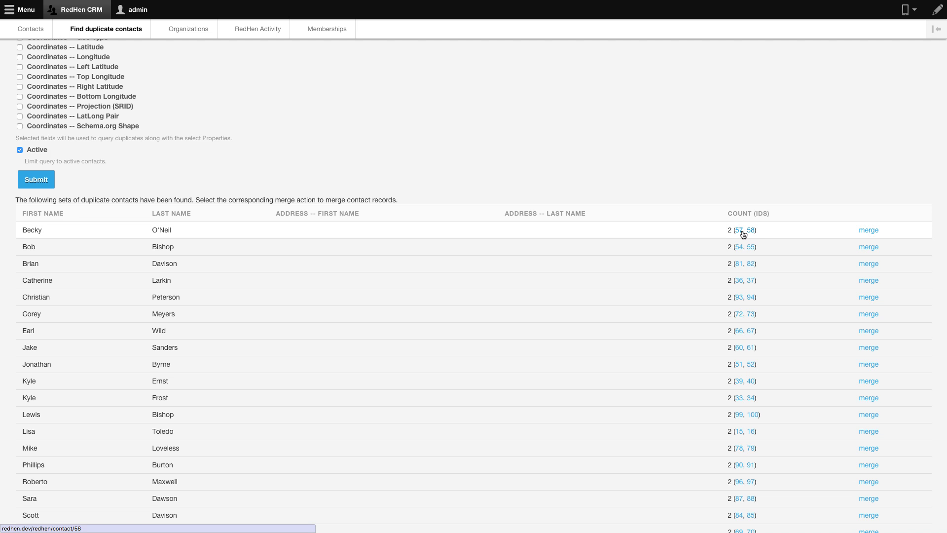
Merge the first duplicate pair, keeping the first record as Master Contact
click(869, 231)
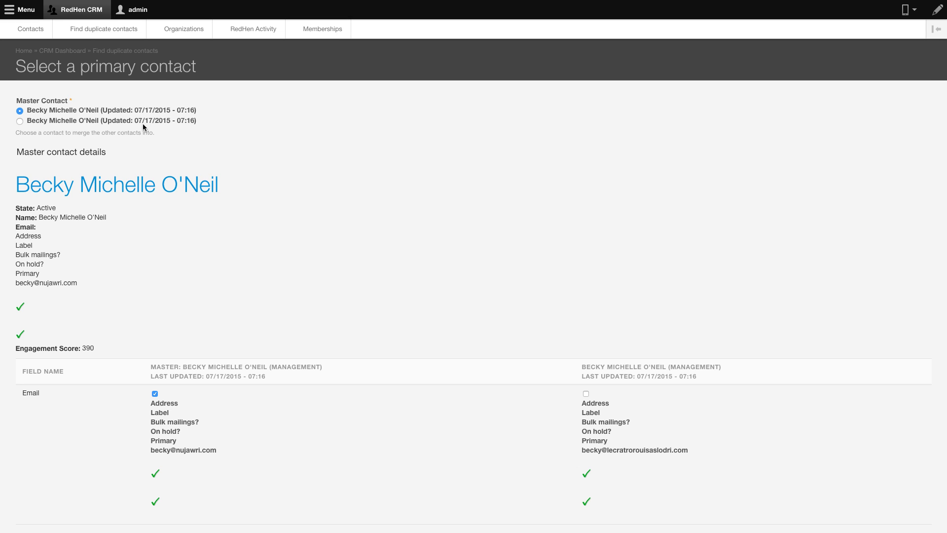
scroll(278, 422, down, 1)
scroll(278, 423, down, 1)
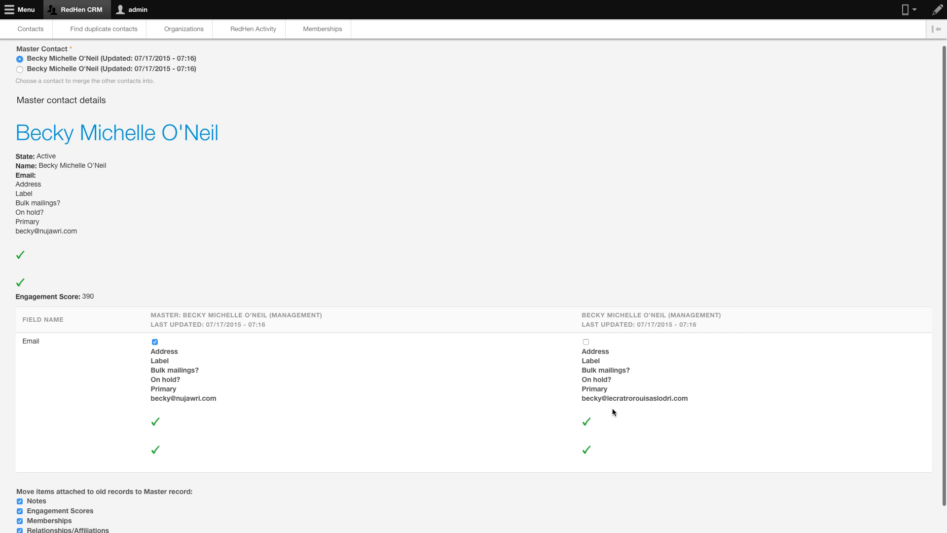
scroll(246, 444, down, 1)
click(30, 517)
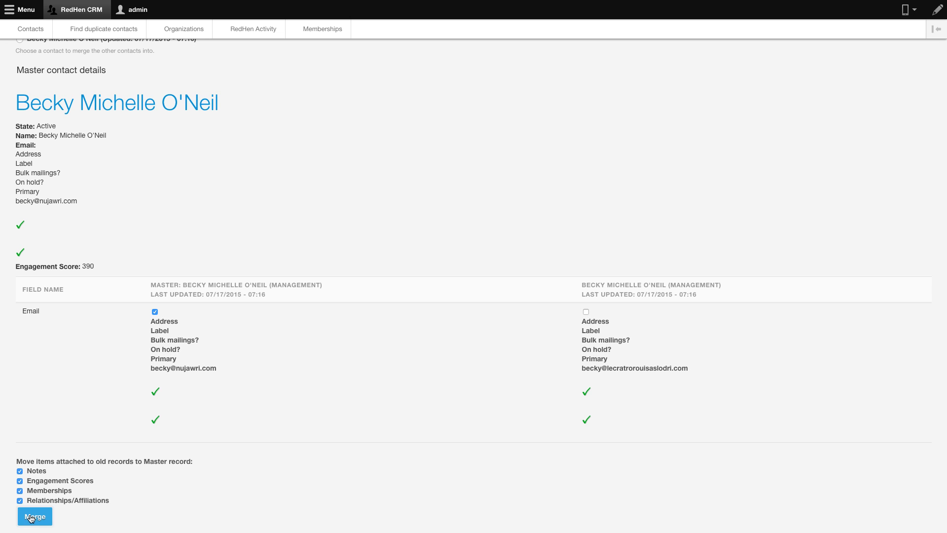